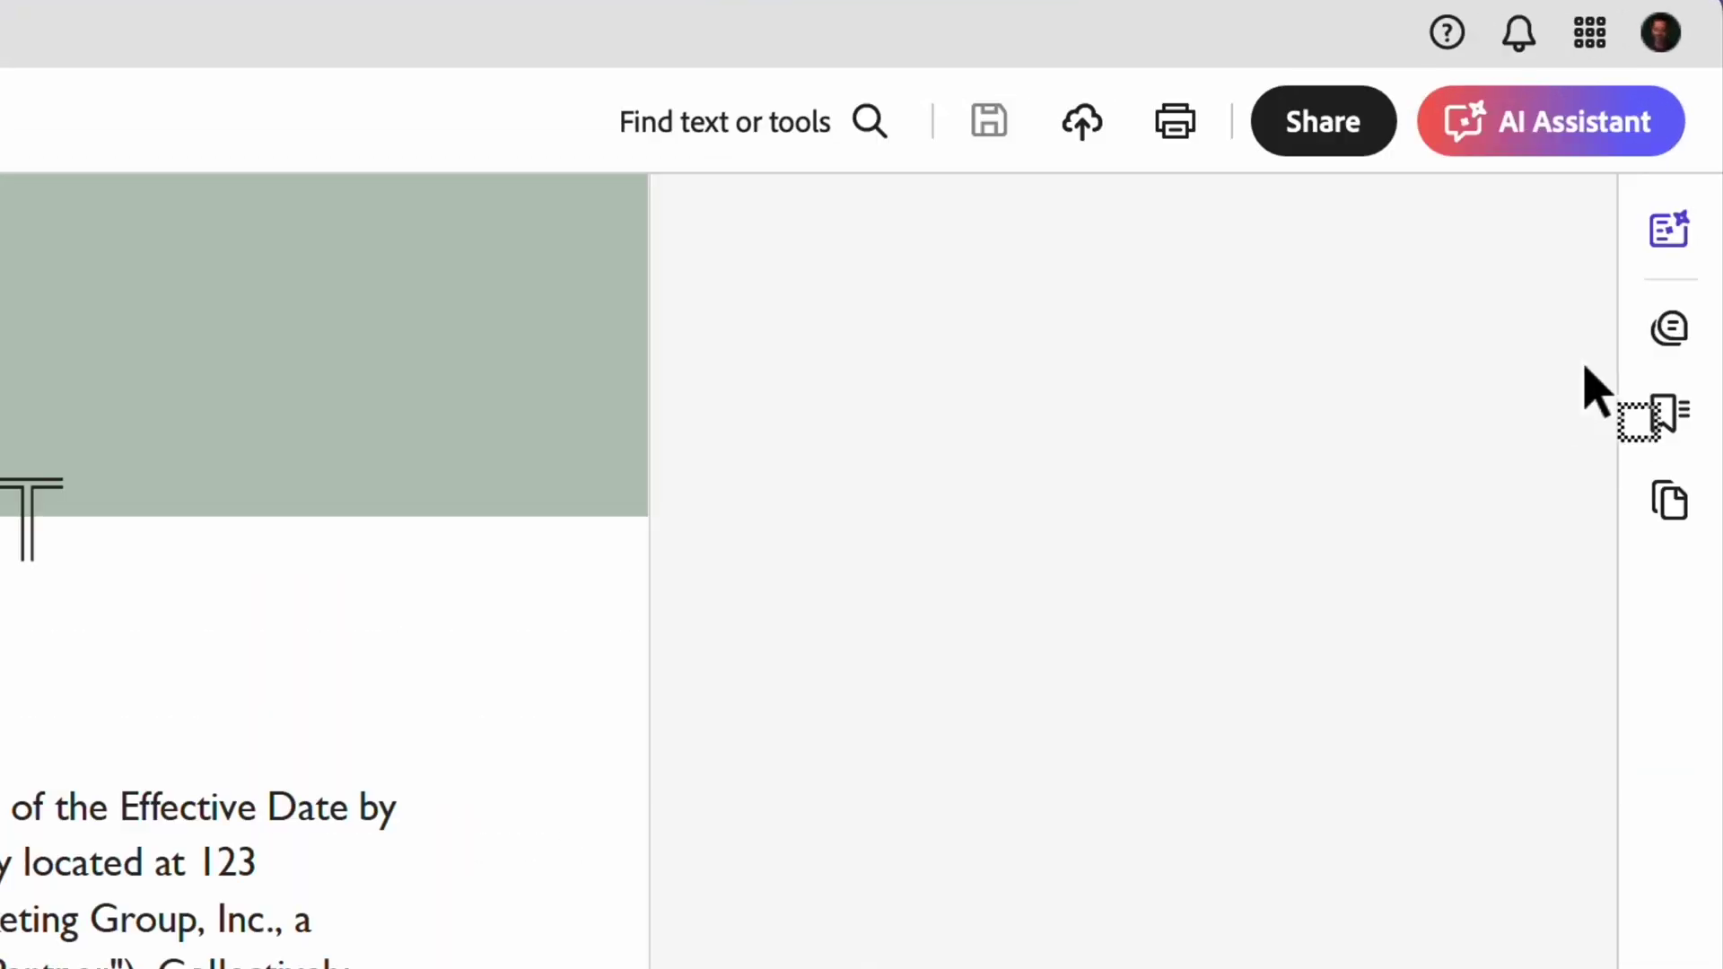
Step: Request a generative summary of the open partnership agreement
left_click(1667, 231)
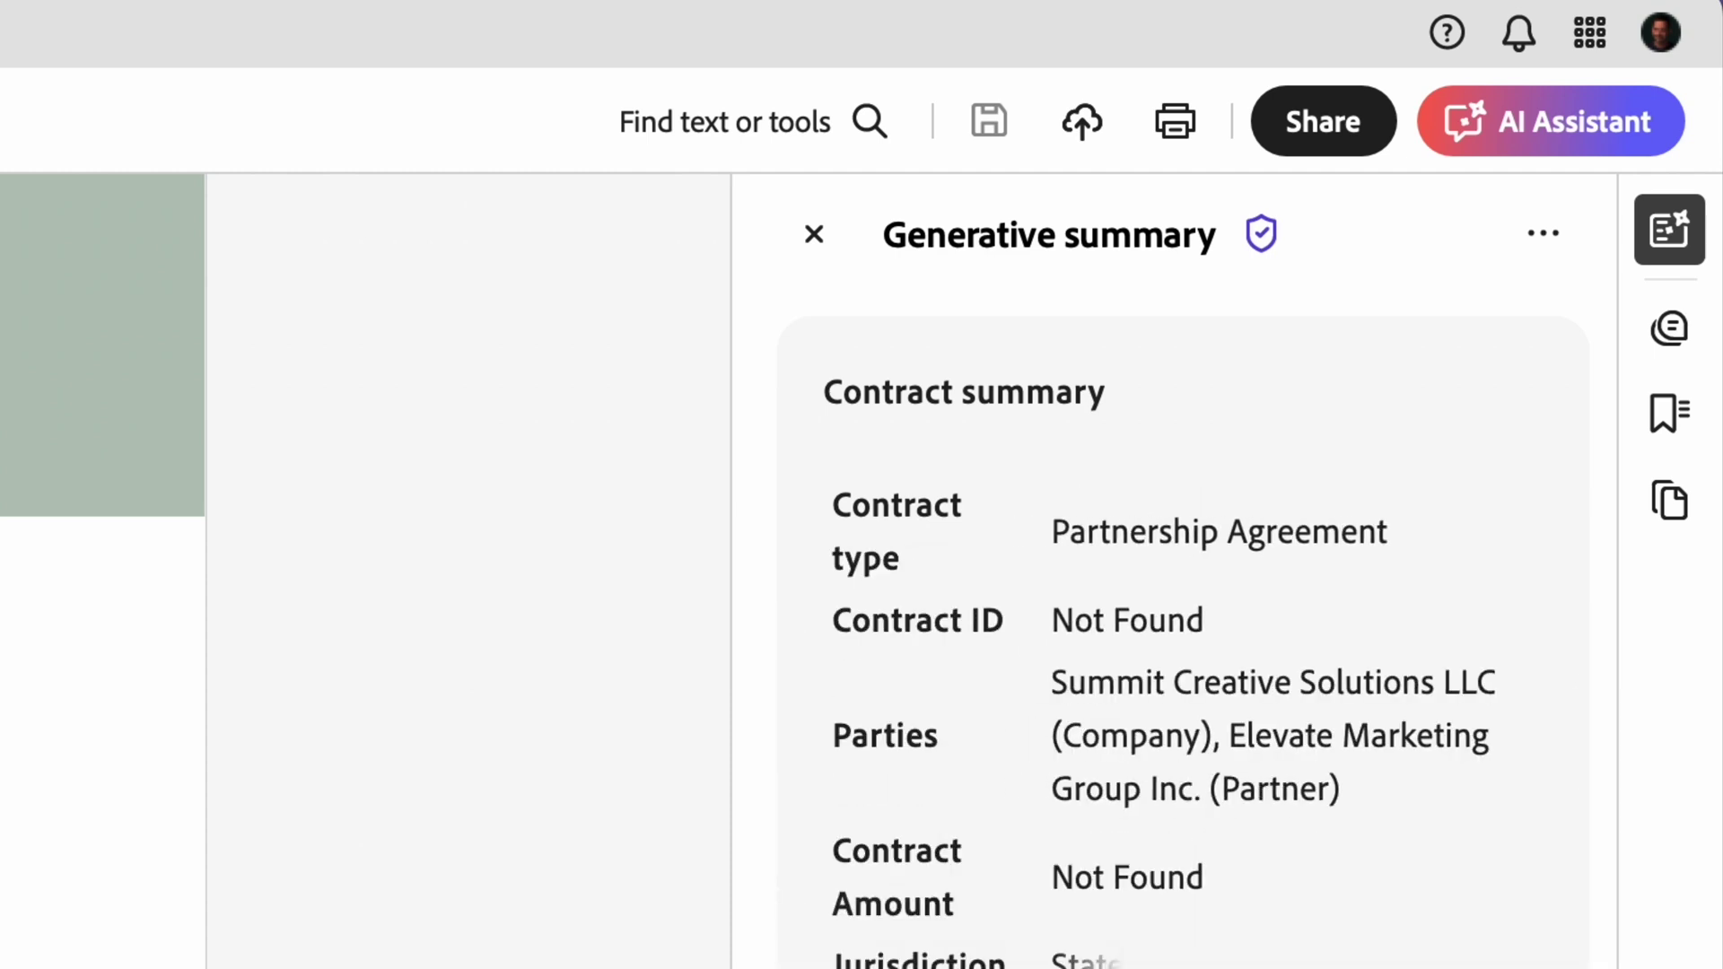
Step: Review the contract summary, then view citation 12's source in Intellectual Property & Confidentiality
scroll(912, 530, "down", 3)
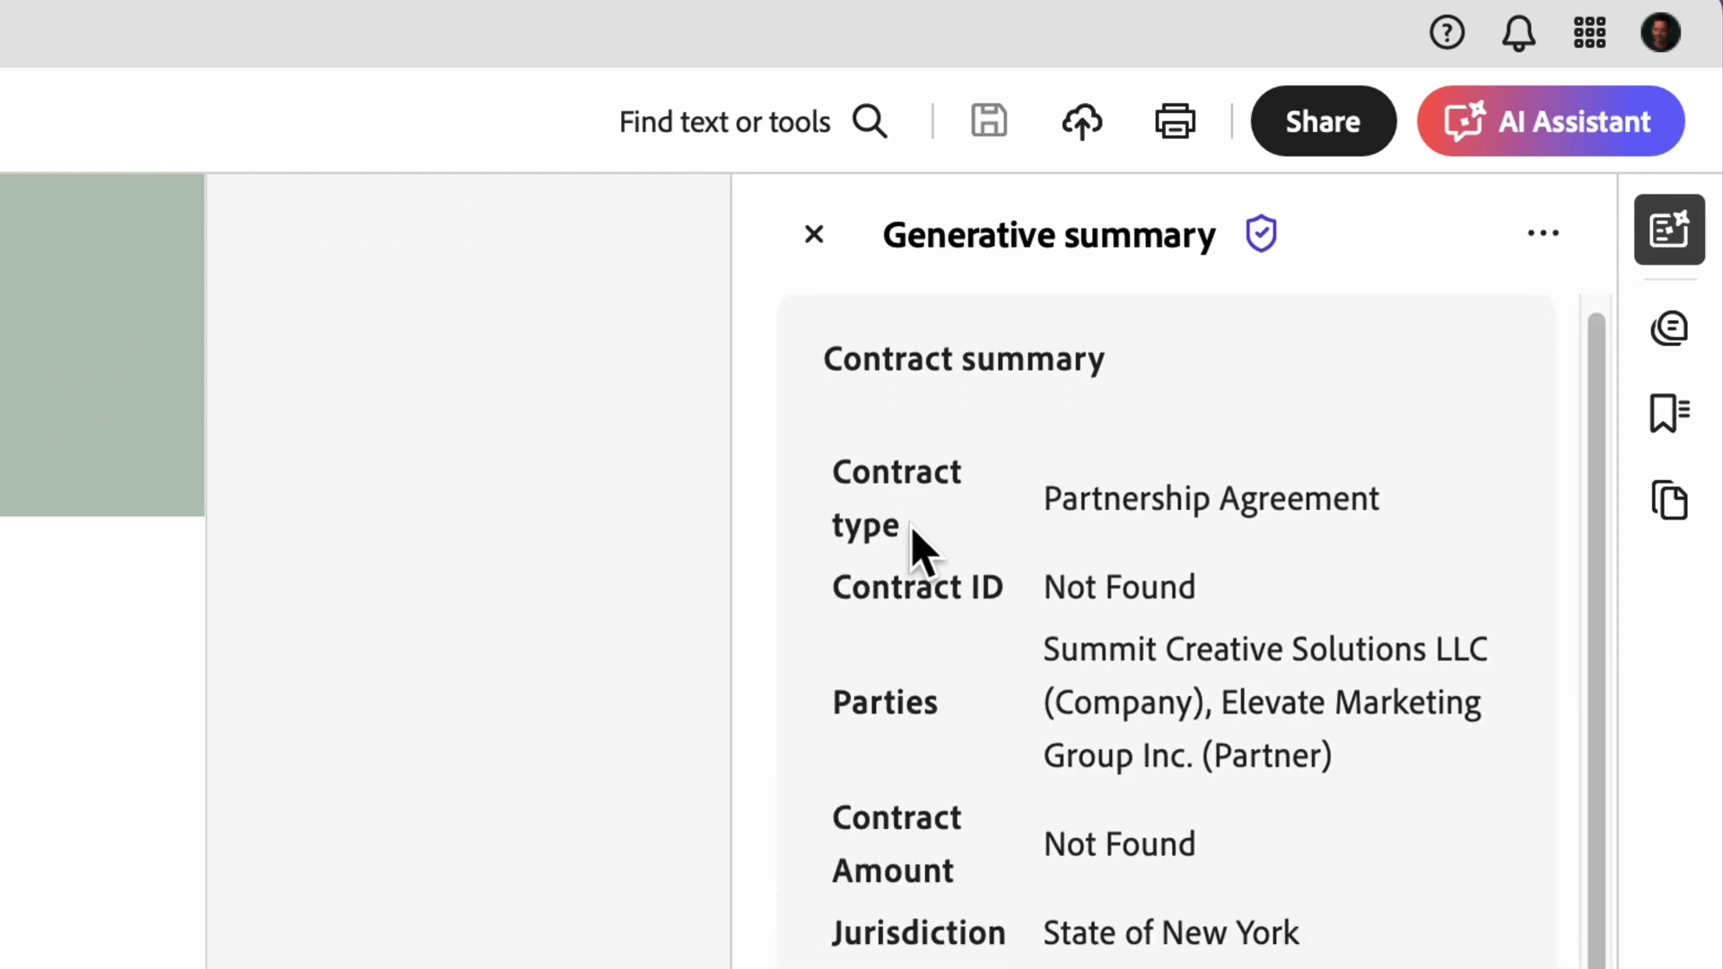
scroll(1434, 712, "down", 8)
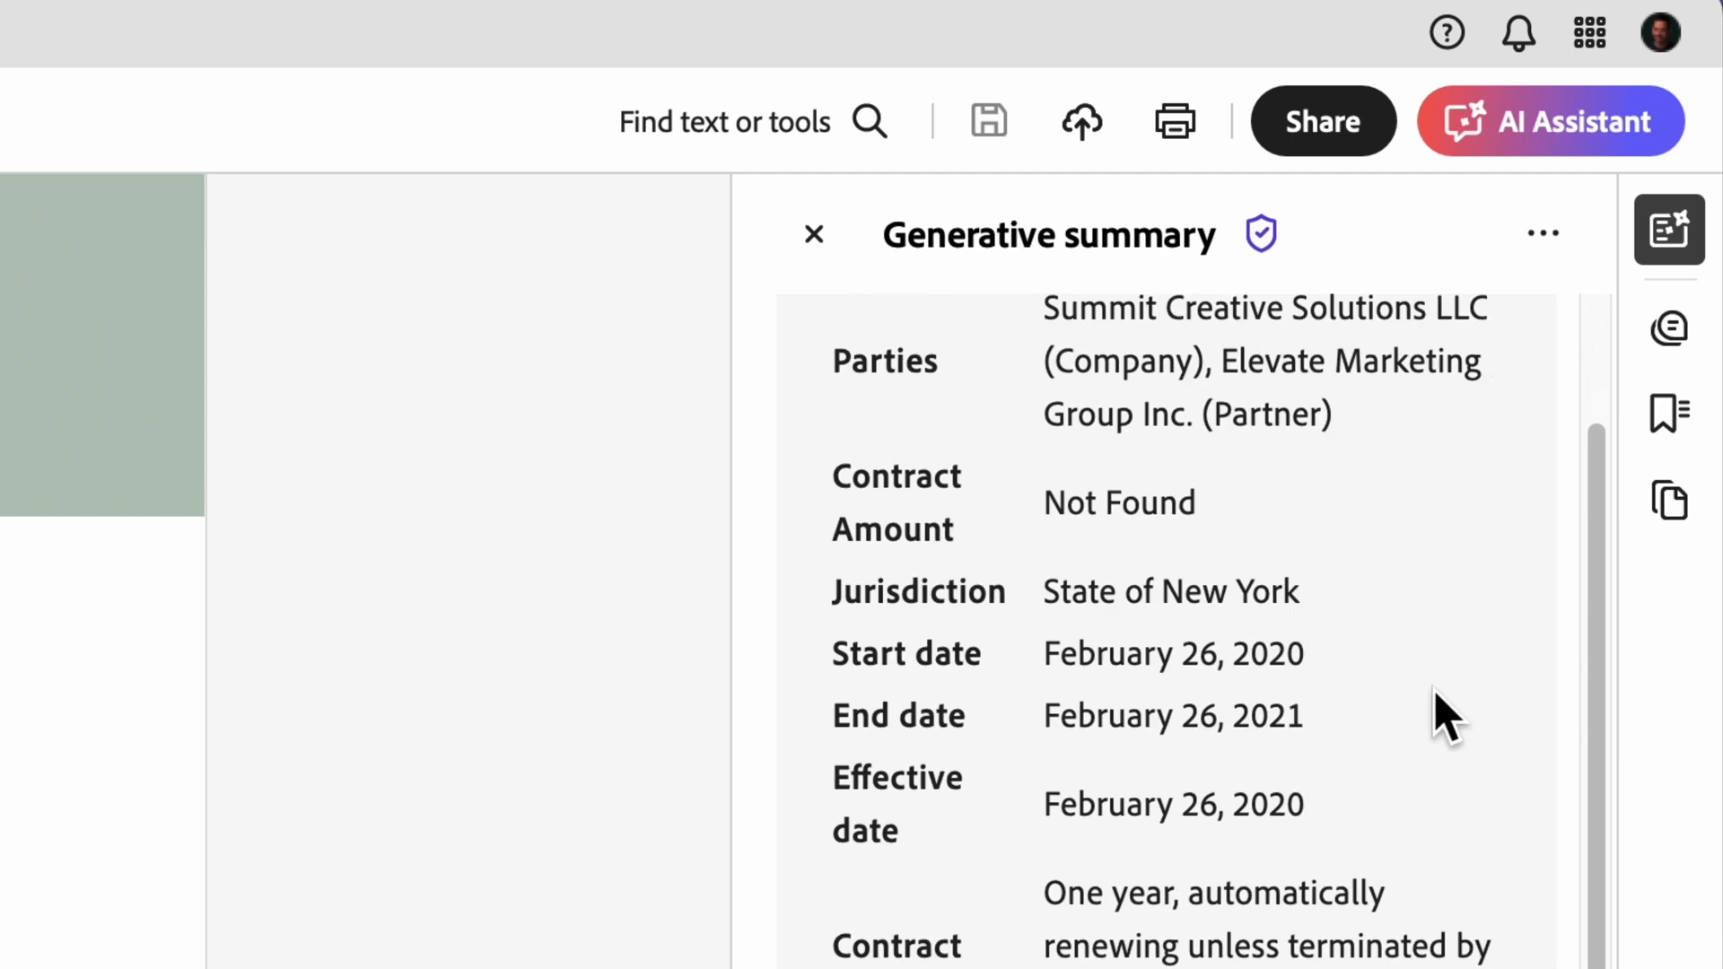
scroll(1445, 704, "up", 2)
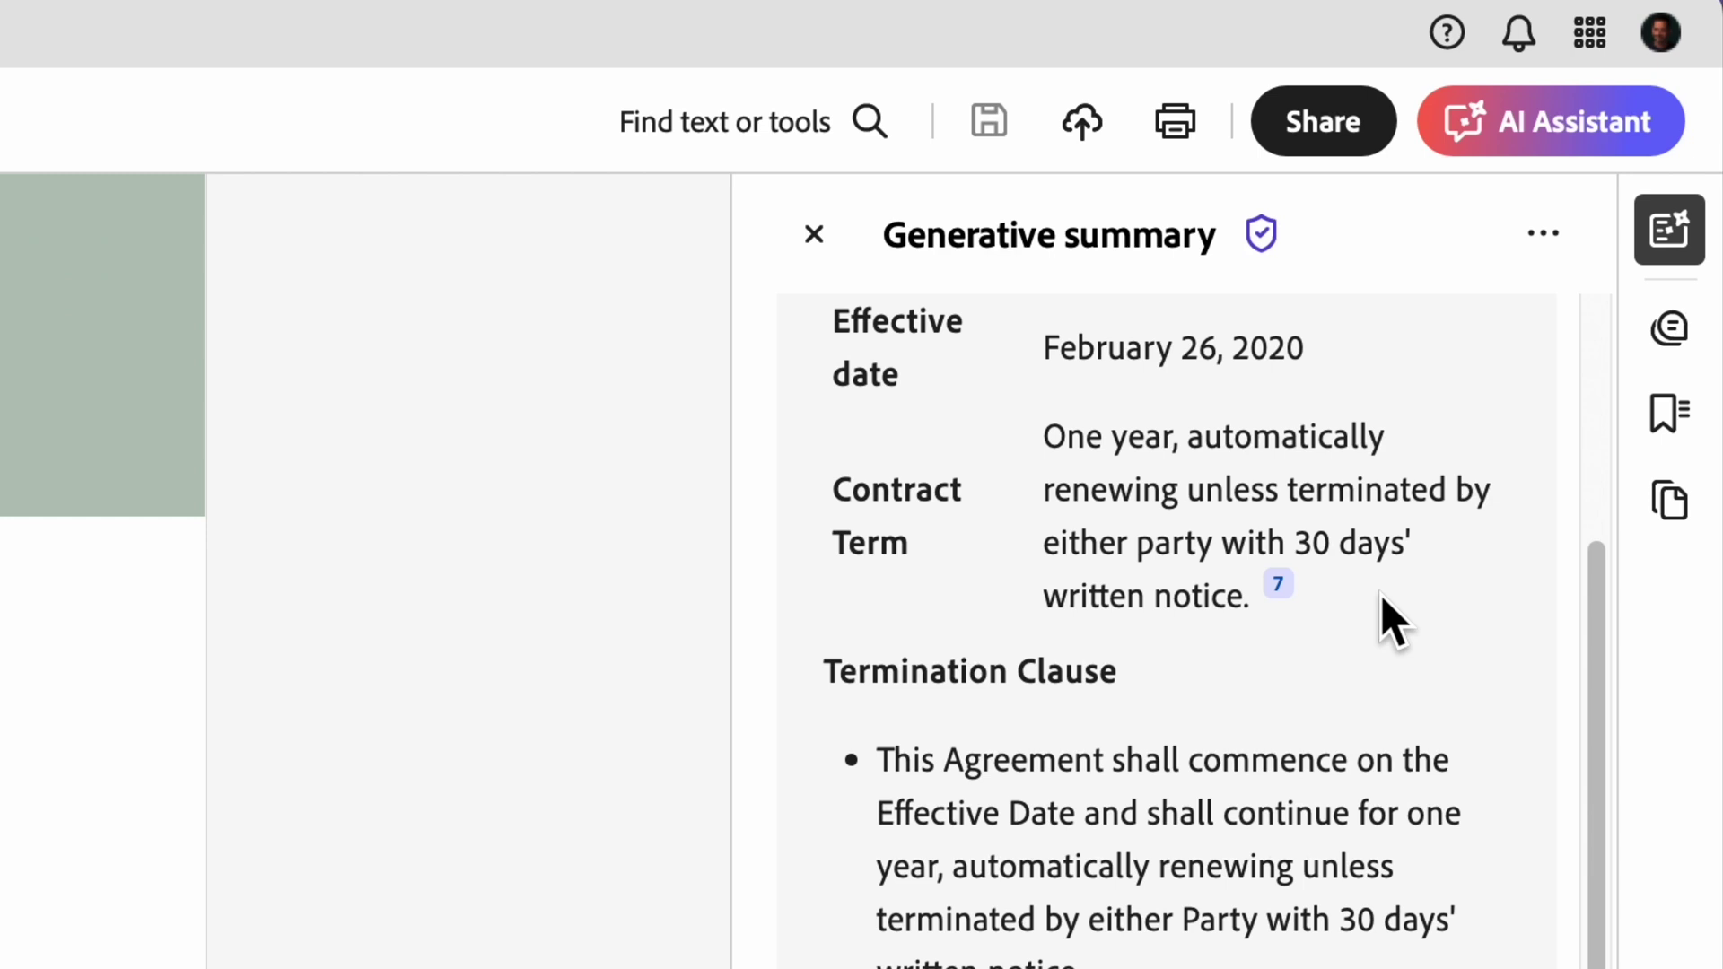
scroll(1339, 686, "down", 10)
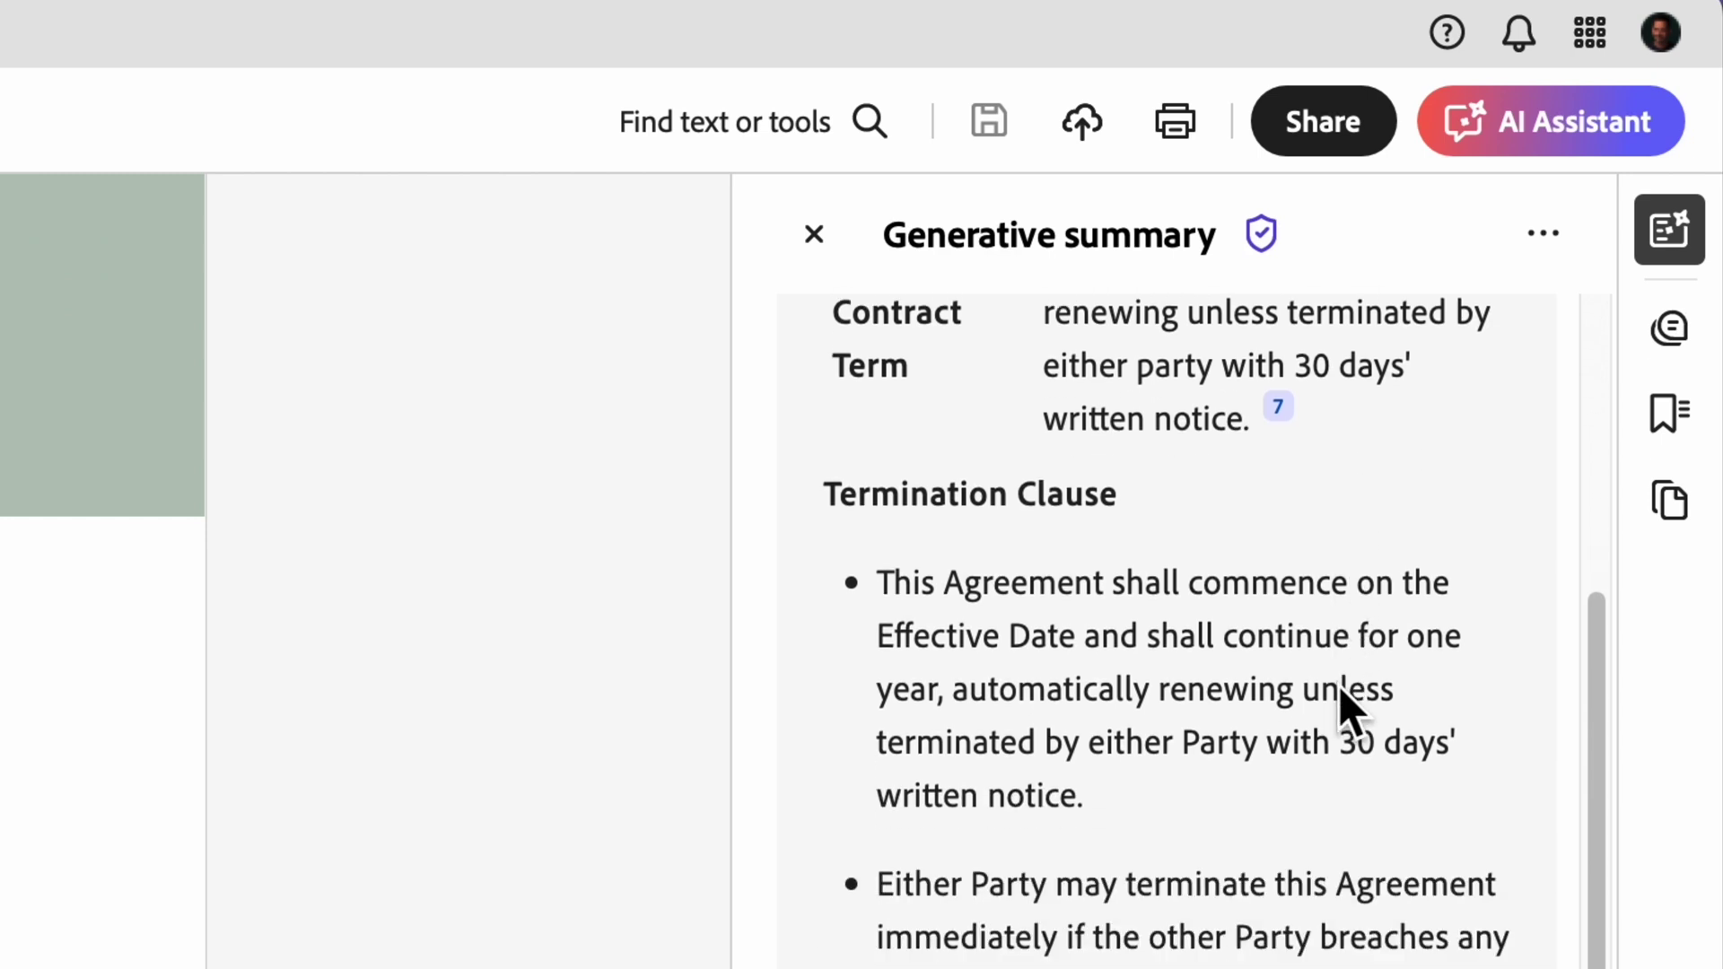
scroll(1337, 680, "down", 12)
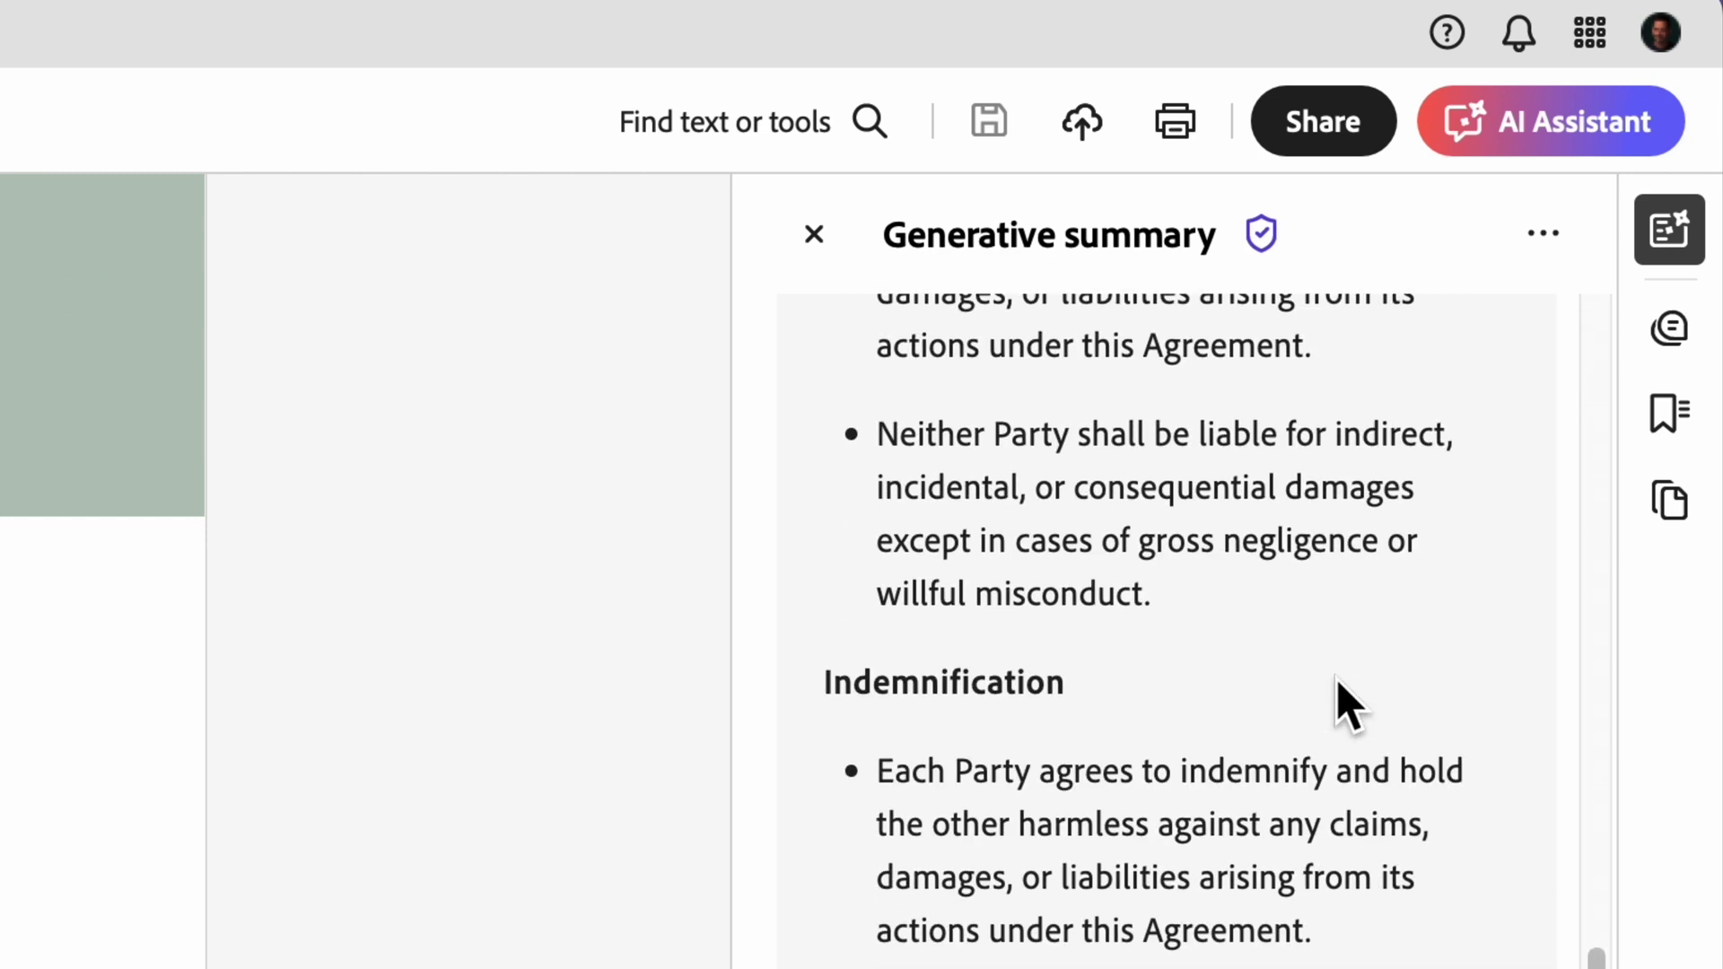
scroll(1334, 676, "down", 7)
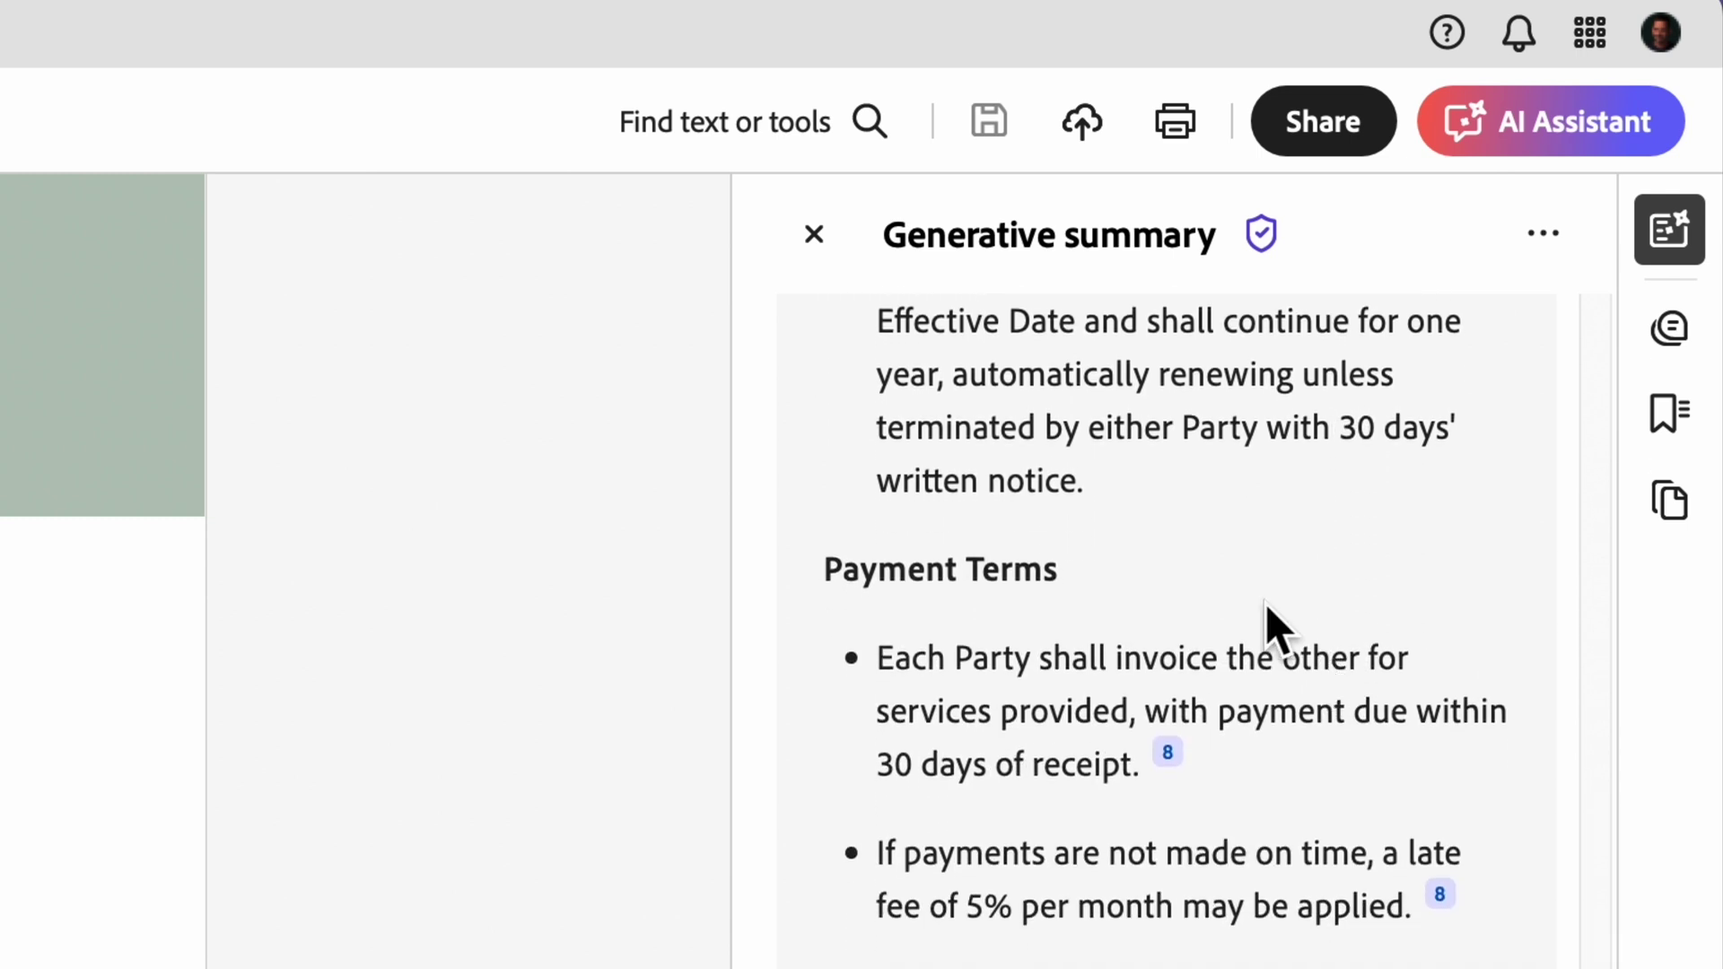
scroll(1314, 684, "down", 7)
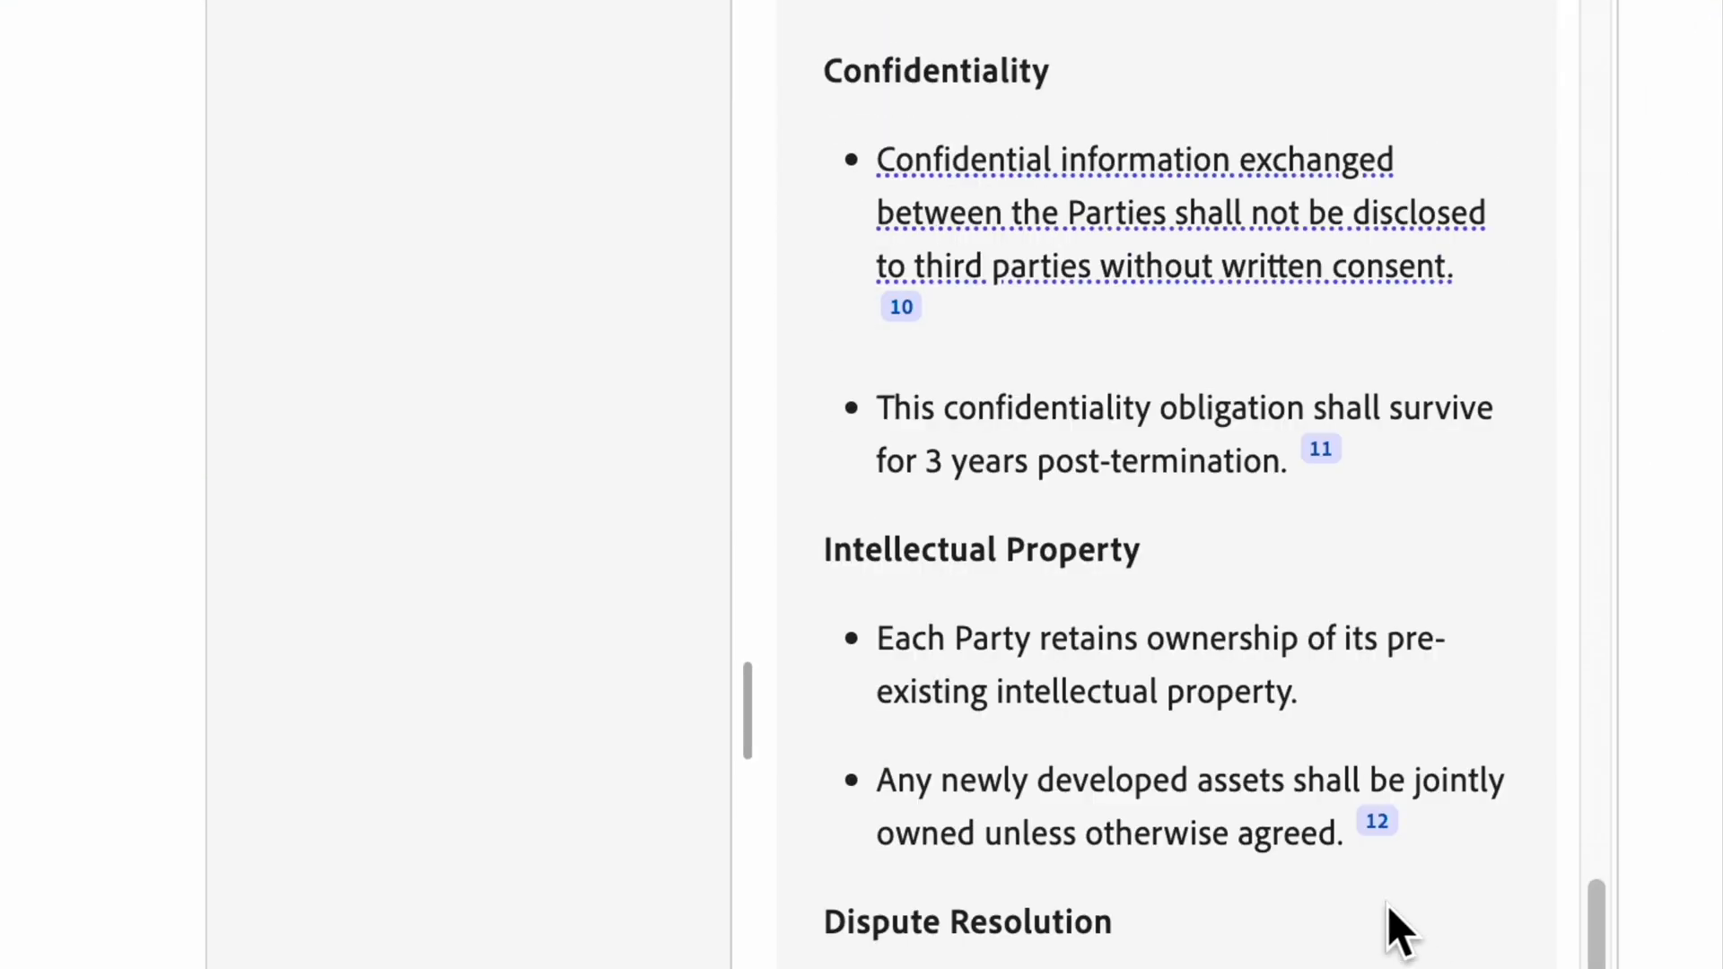
left_click(1372, 821)
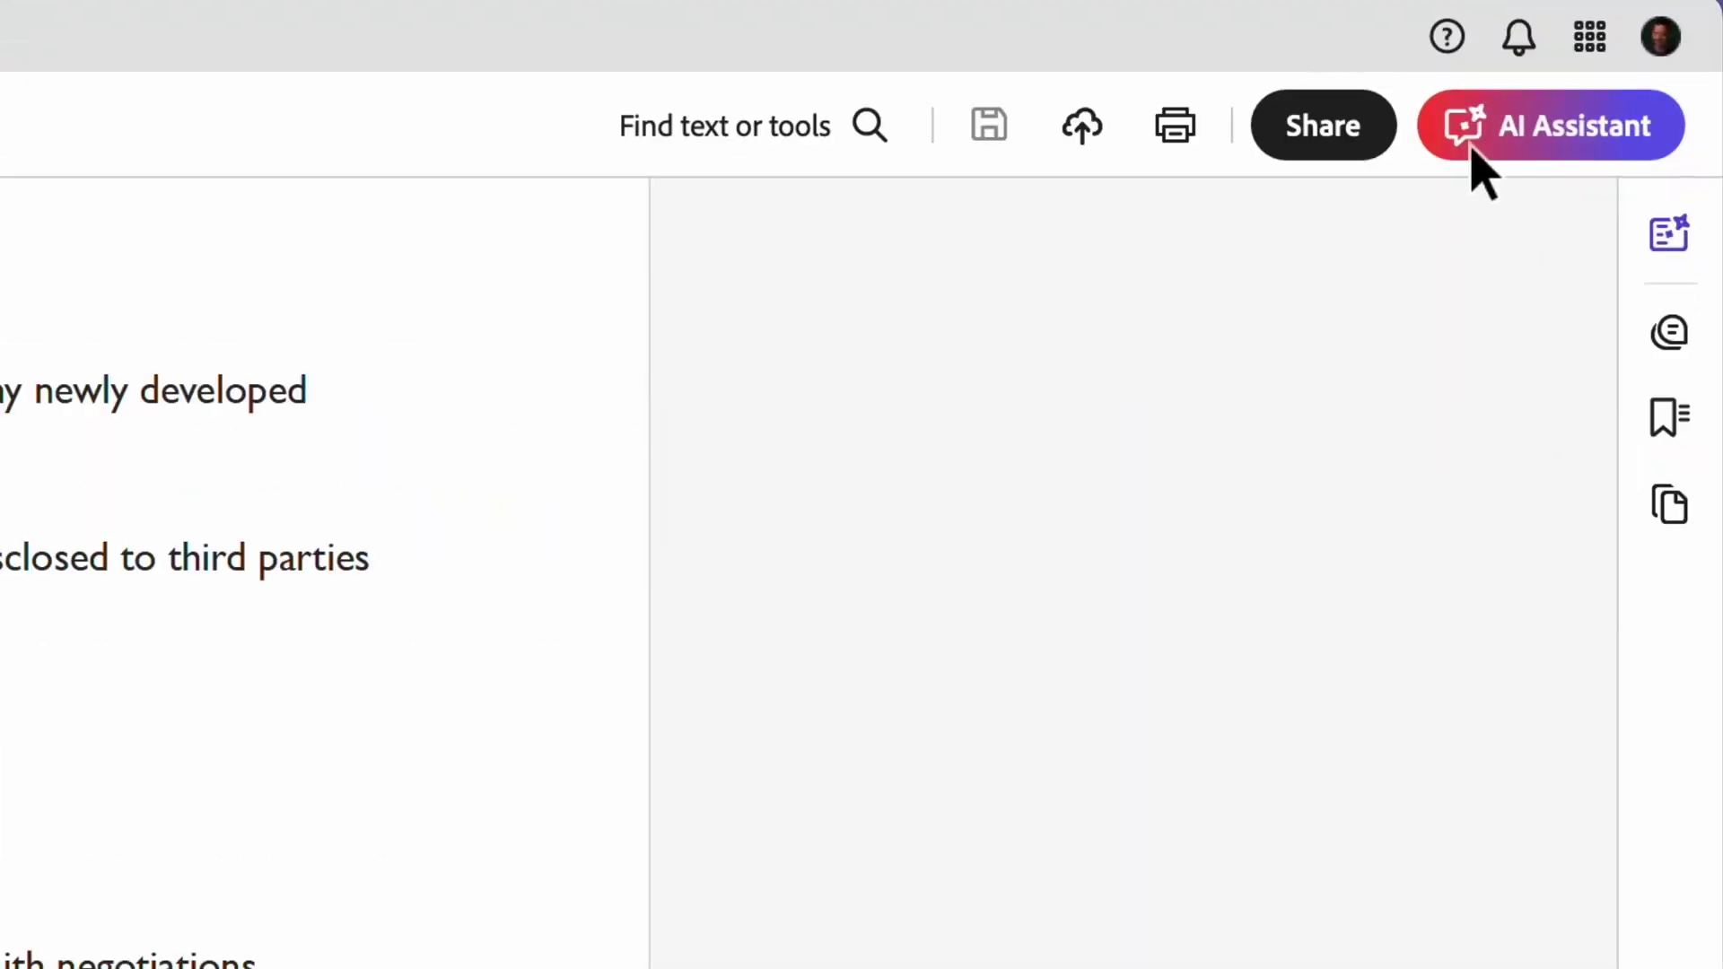
Step: Ask AI Assistant the suggested question on each party's digital marketing expertise
left_click(1620, 81)
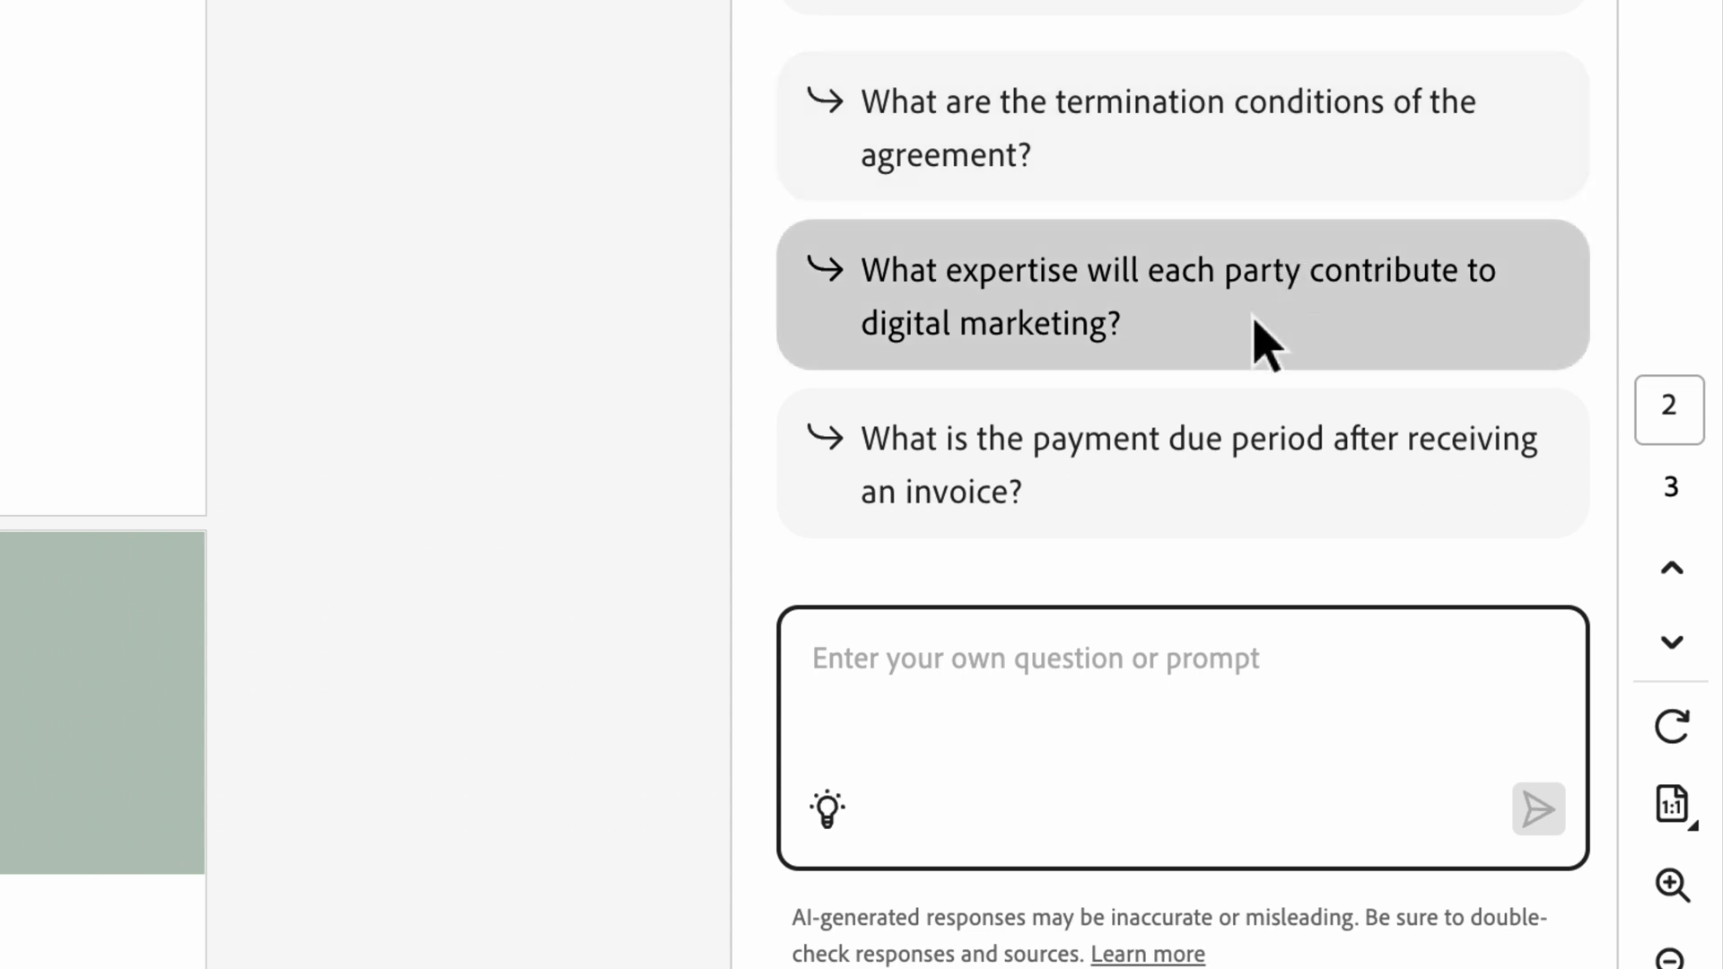
left_click(1266, 345)
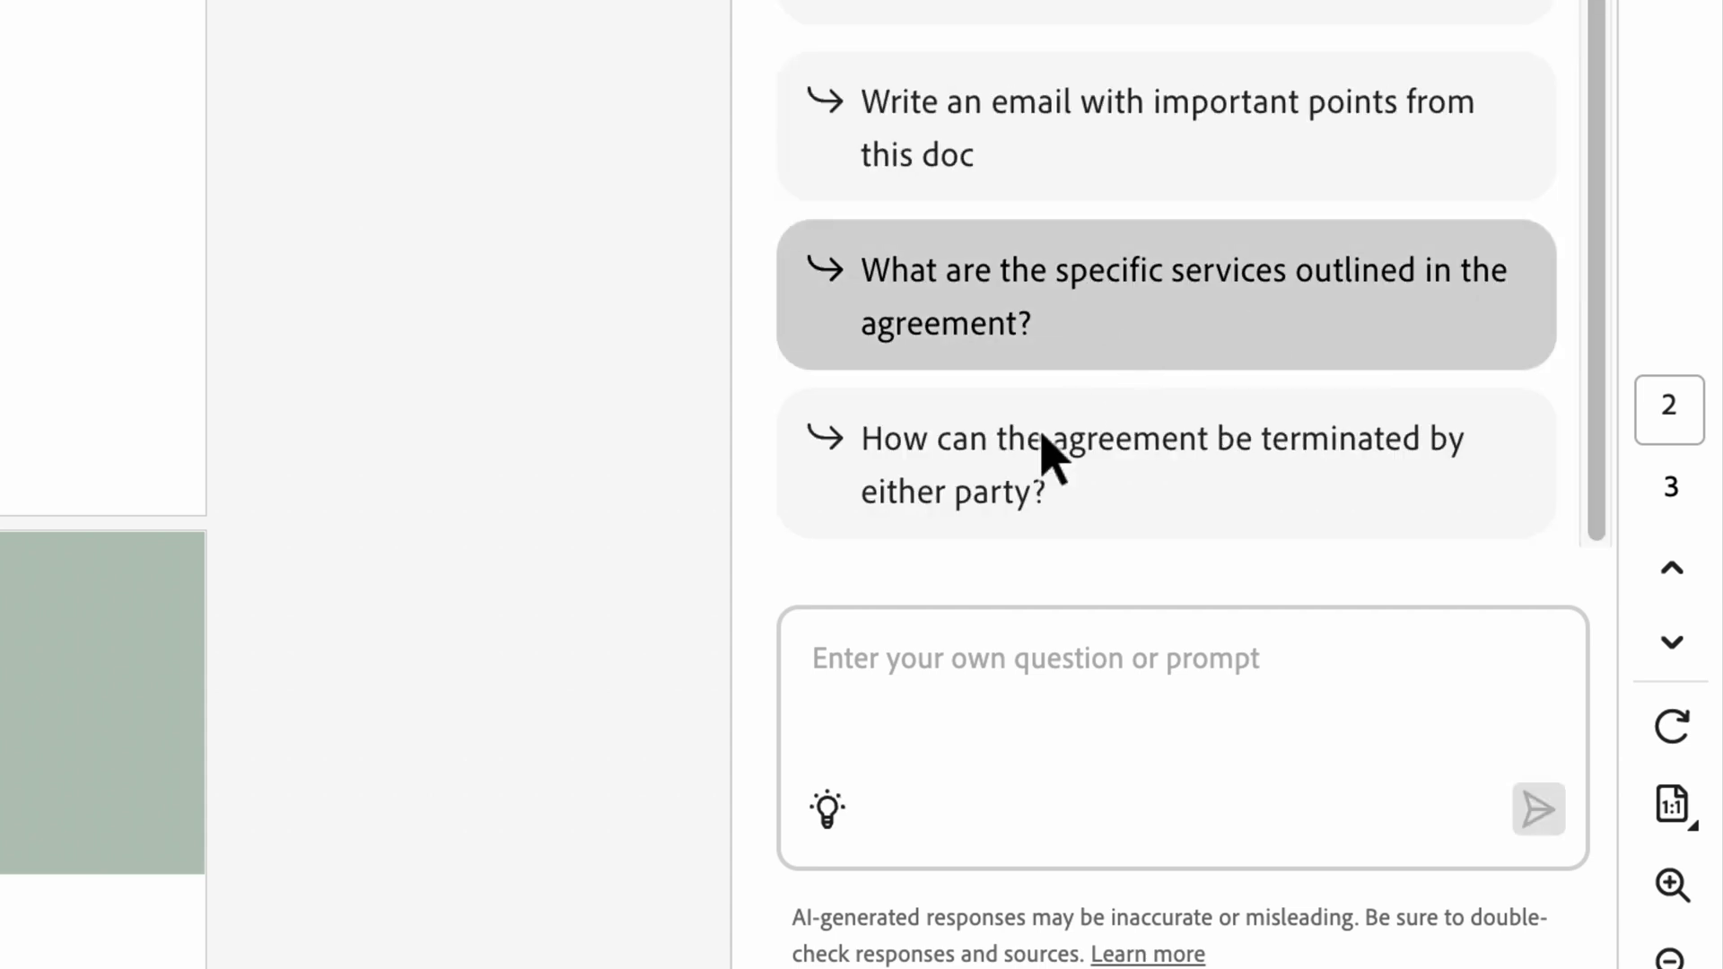
Step: Ask 'What are the payment terms and late fee' and view citation 2's source passage
left_click(1090, 686)
type("What are the paym")
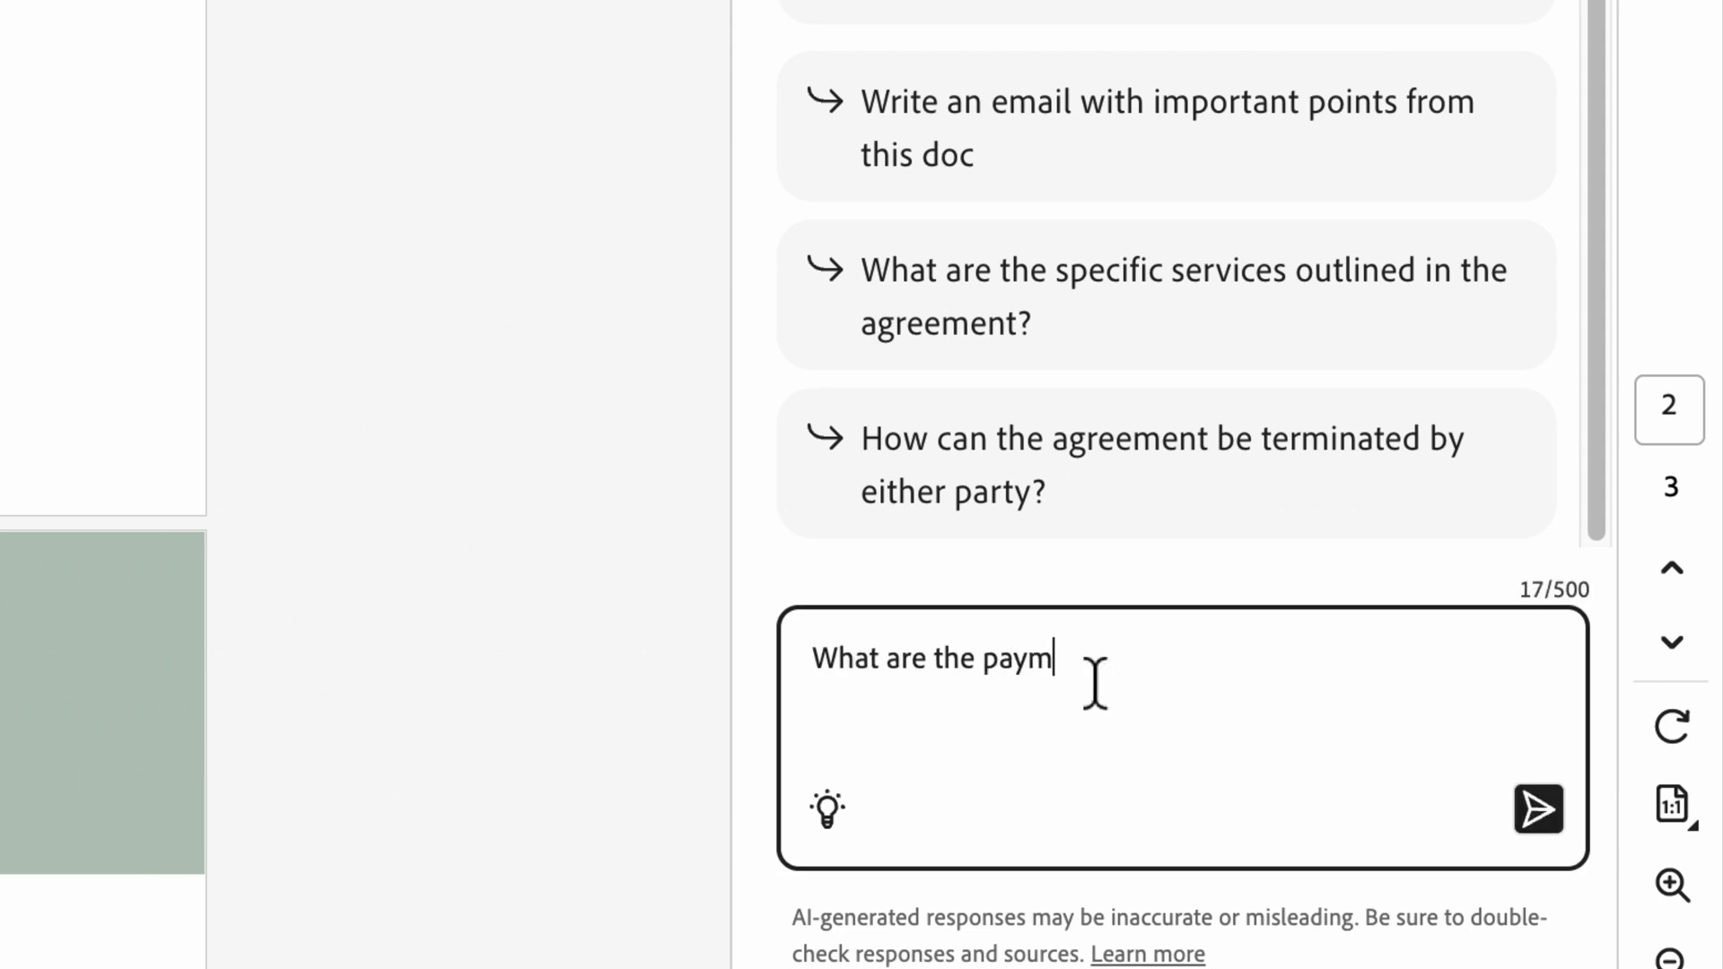
type("ent terms and late fee policies?")
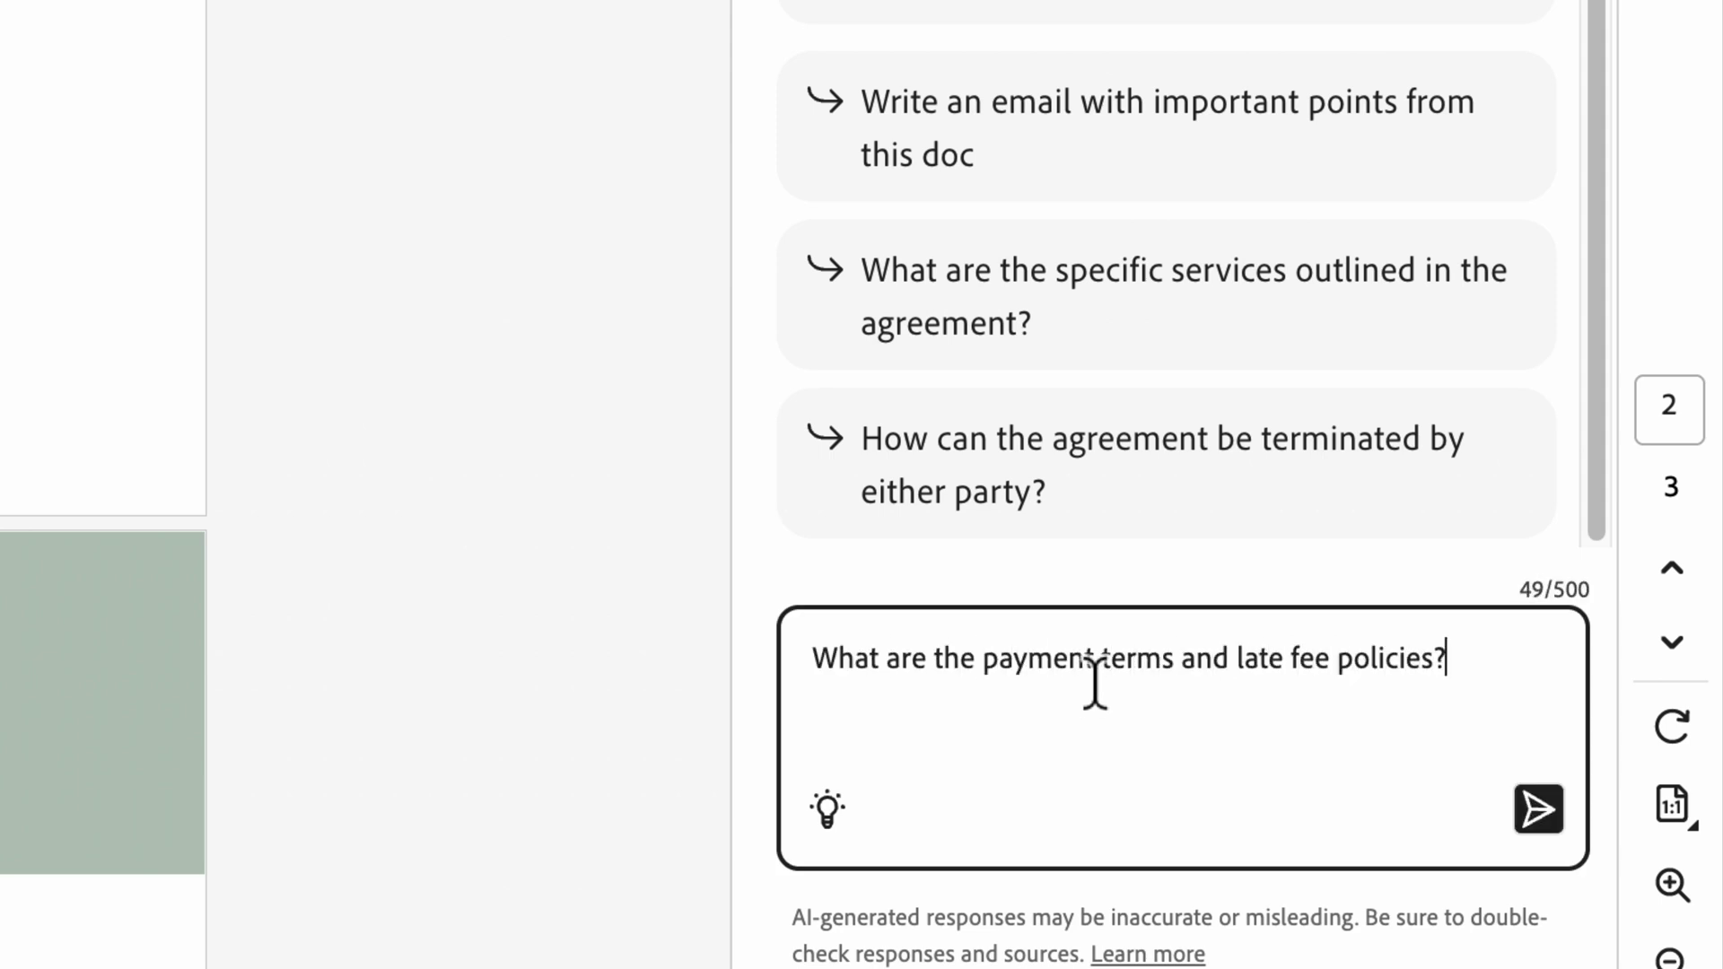
key("Return")
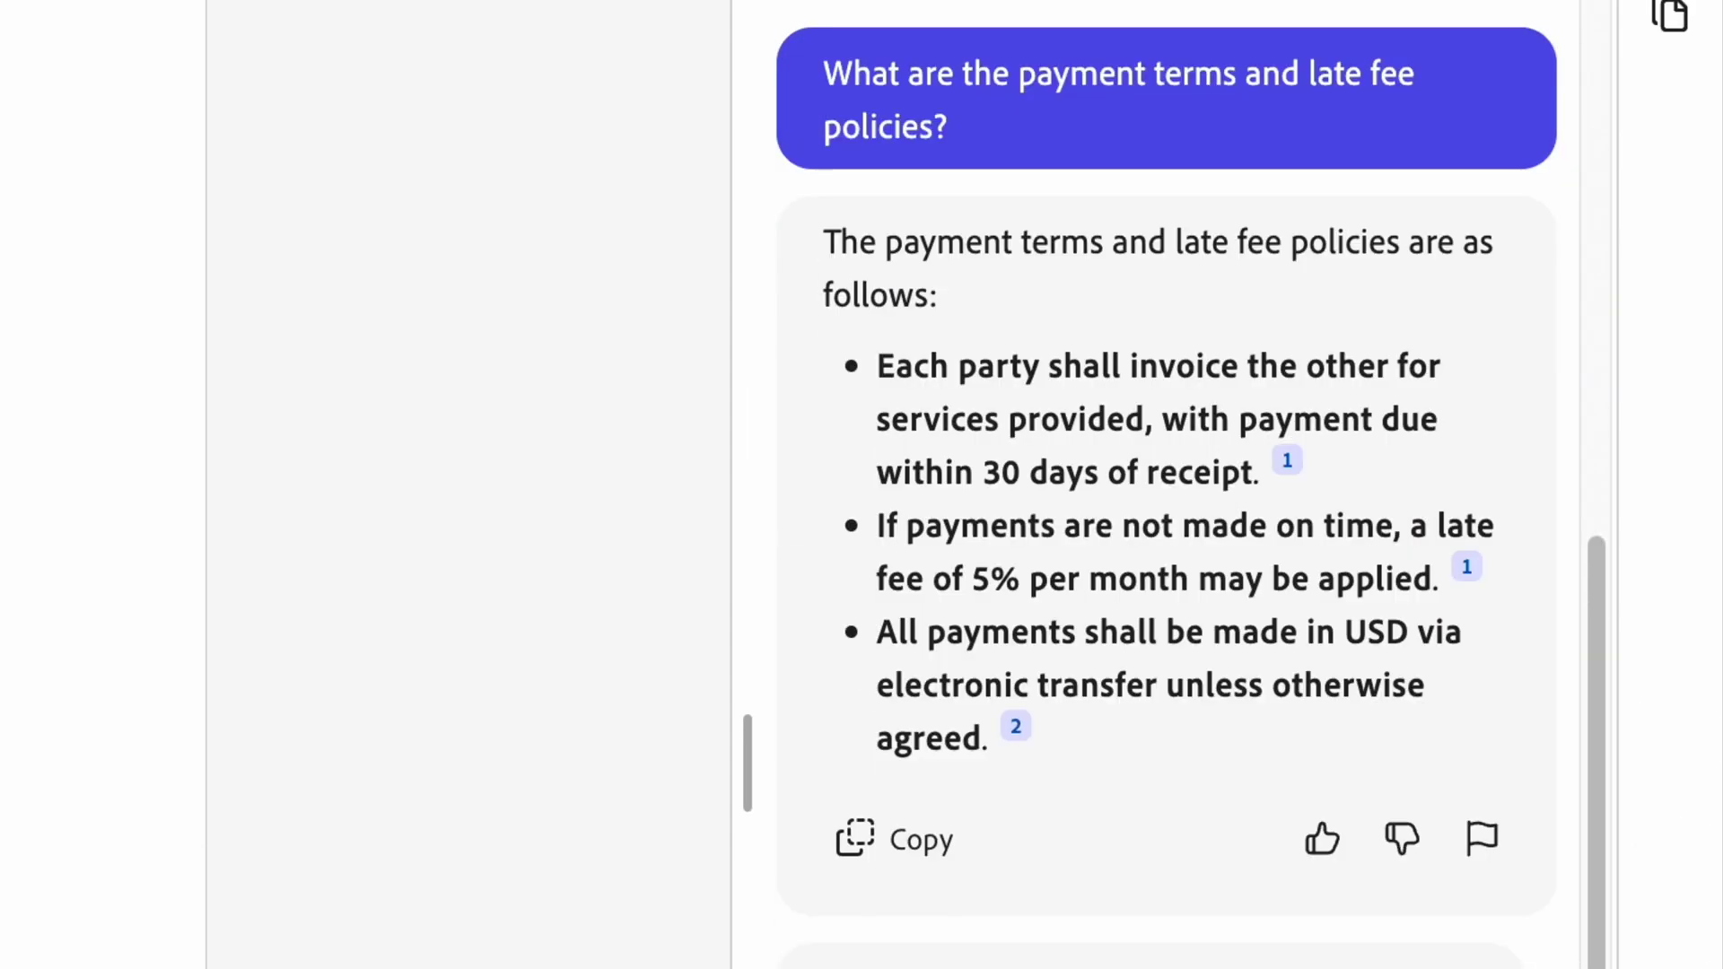
left_click(1016, 726)
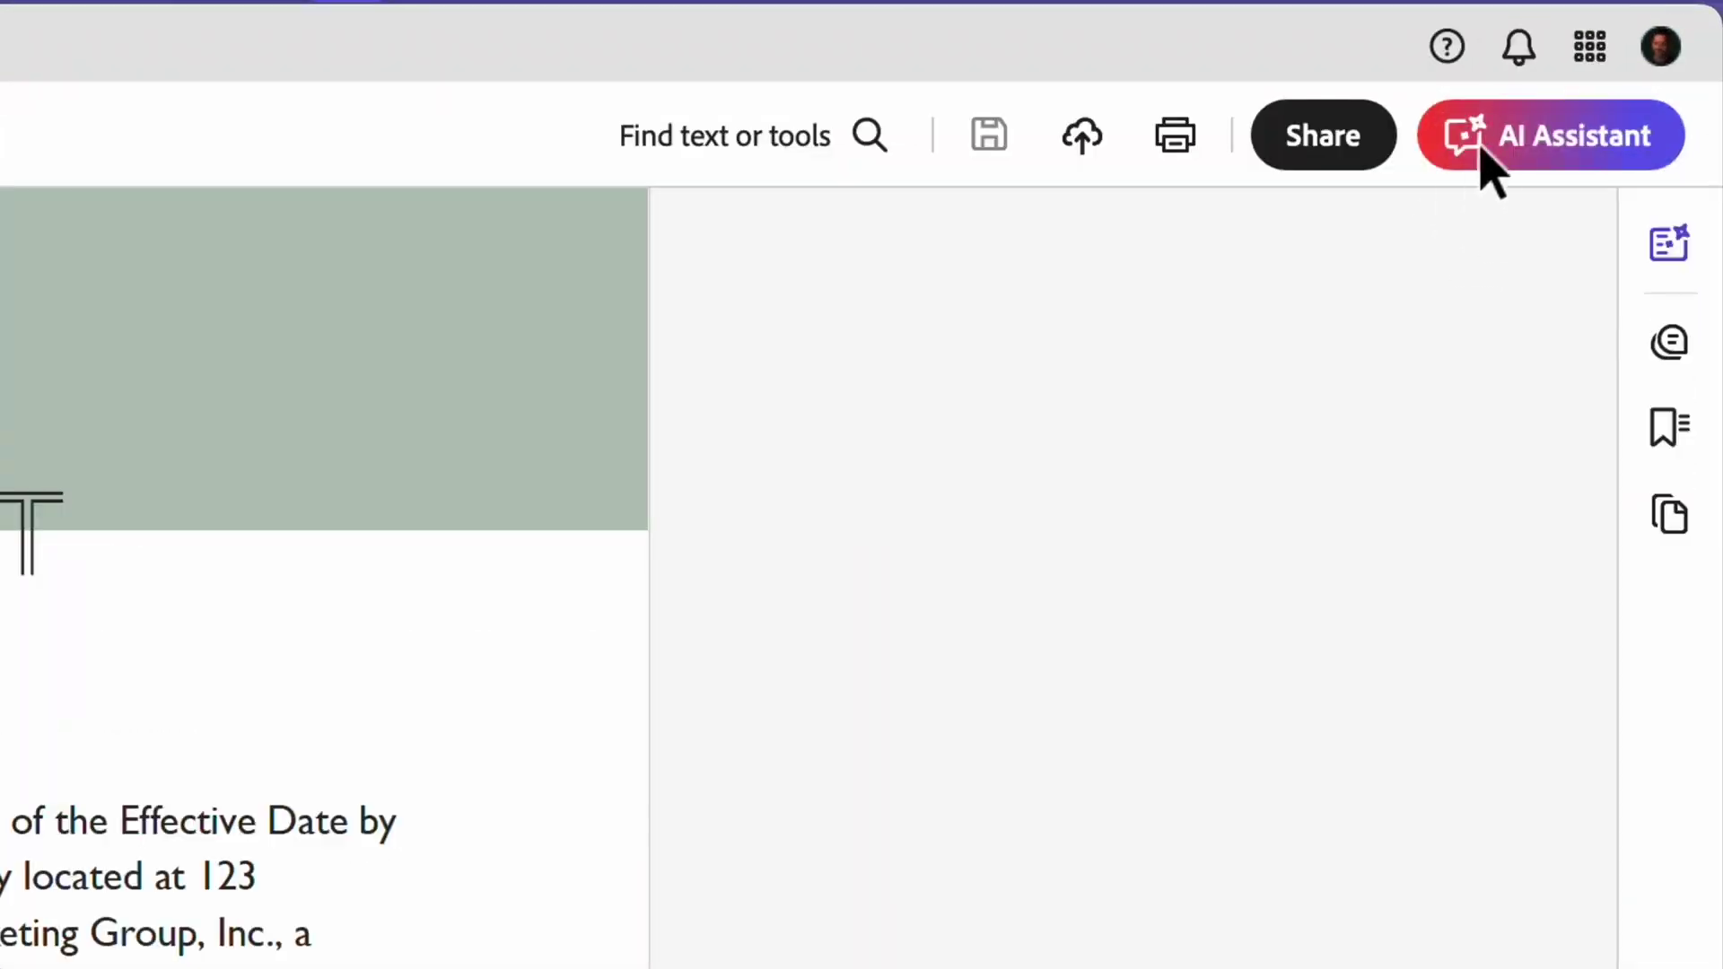
Step: Add Partnerships Agreement 2023.pdf and 2024.pdf from Downloads to the AI Assistant
left_click(1480, 153)
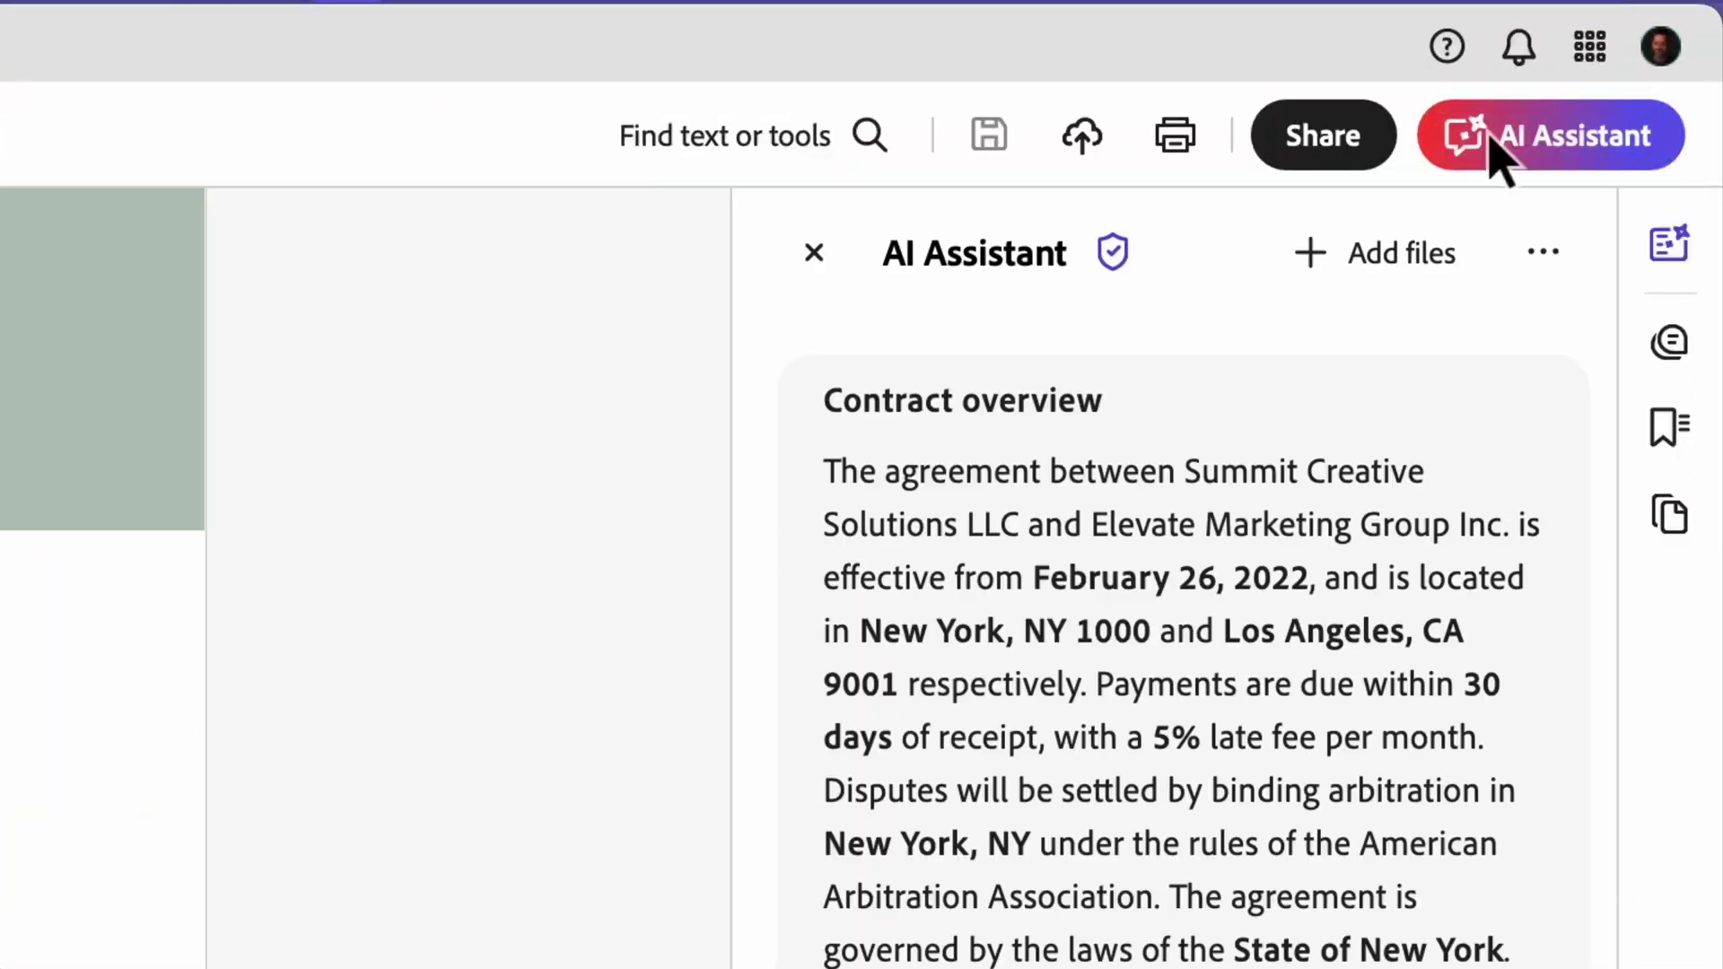
left_click(1443, 267)
left_click(300, 341)
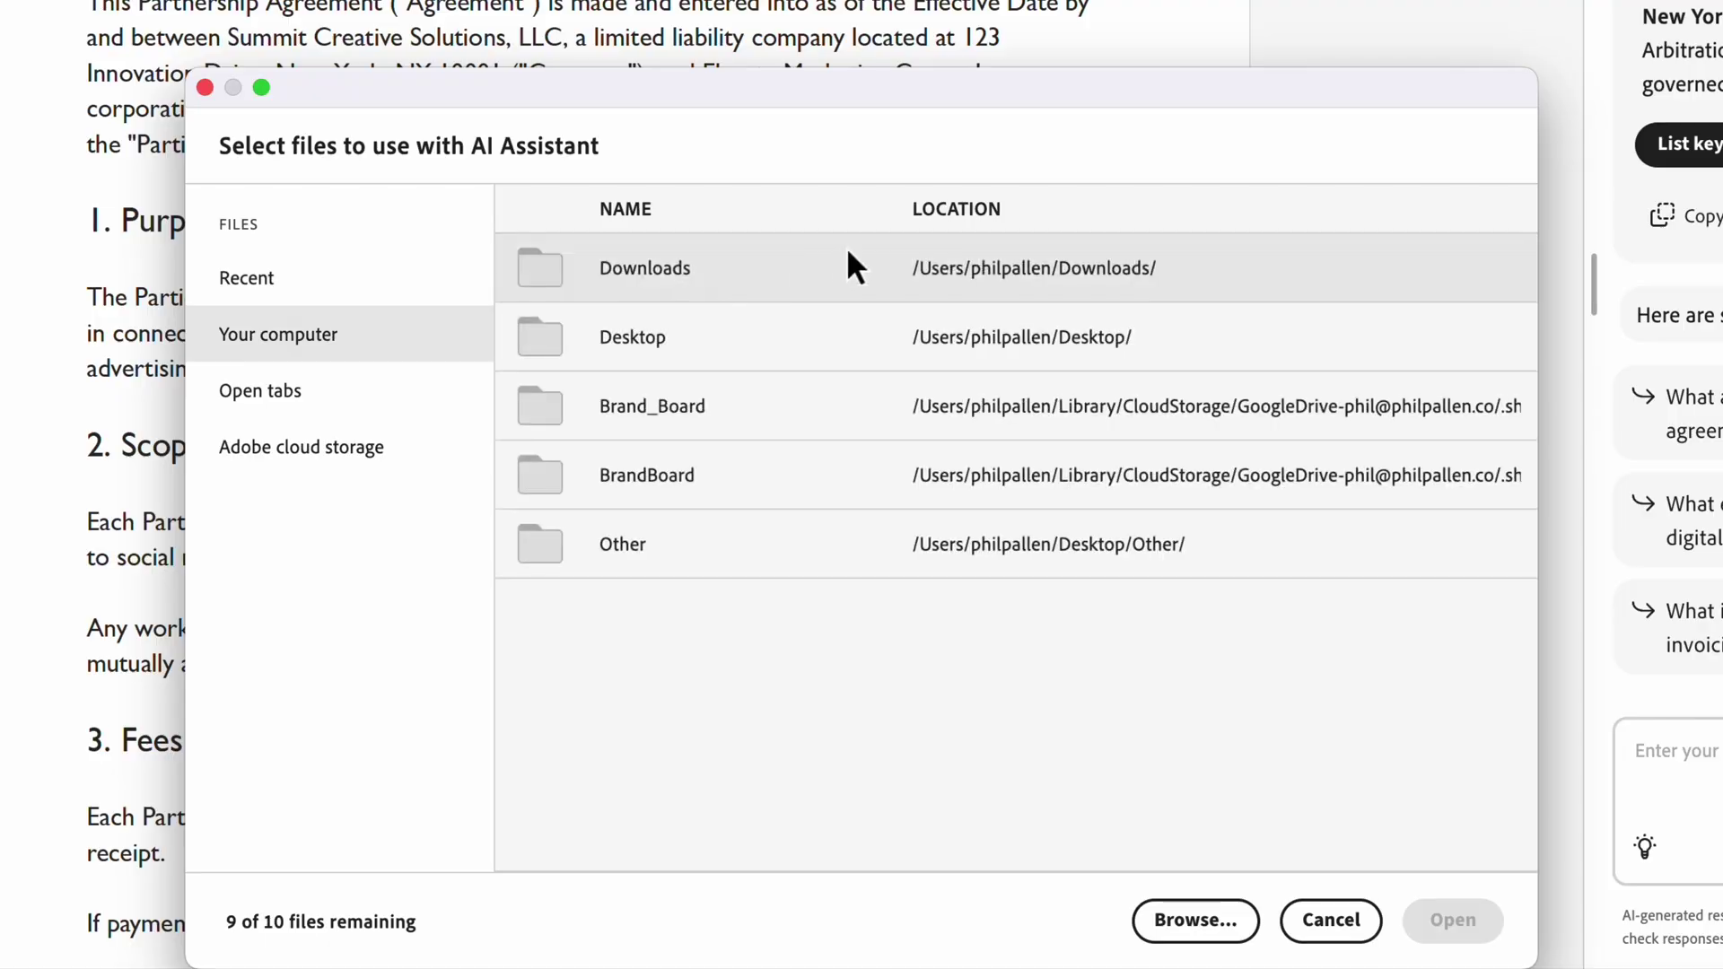
left_click(849, 249)
left_click(849, 273)
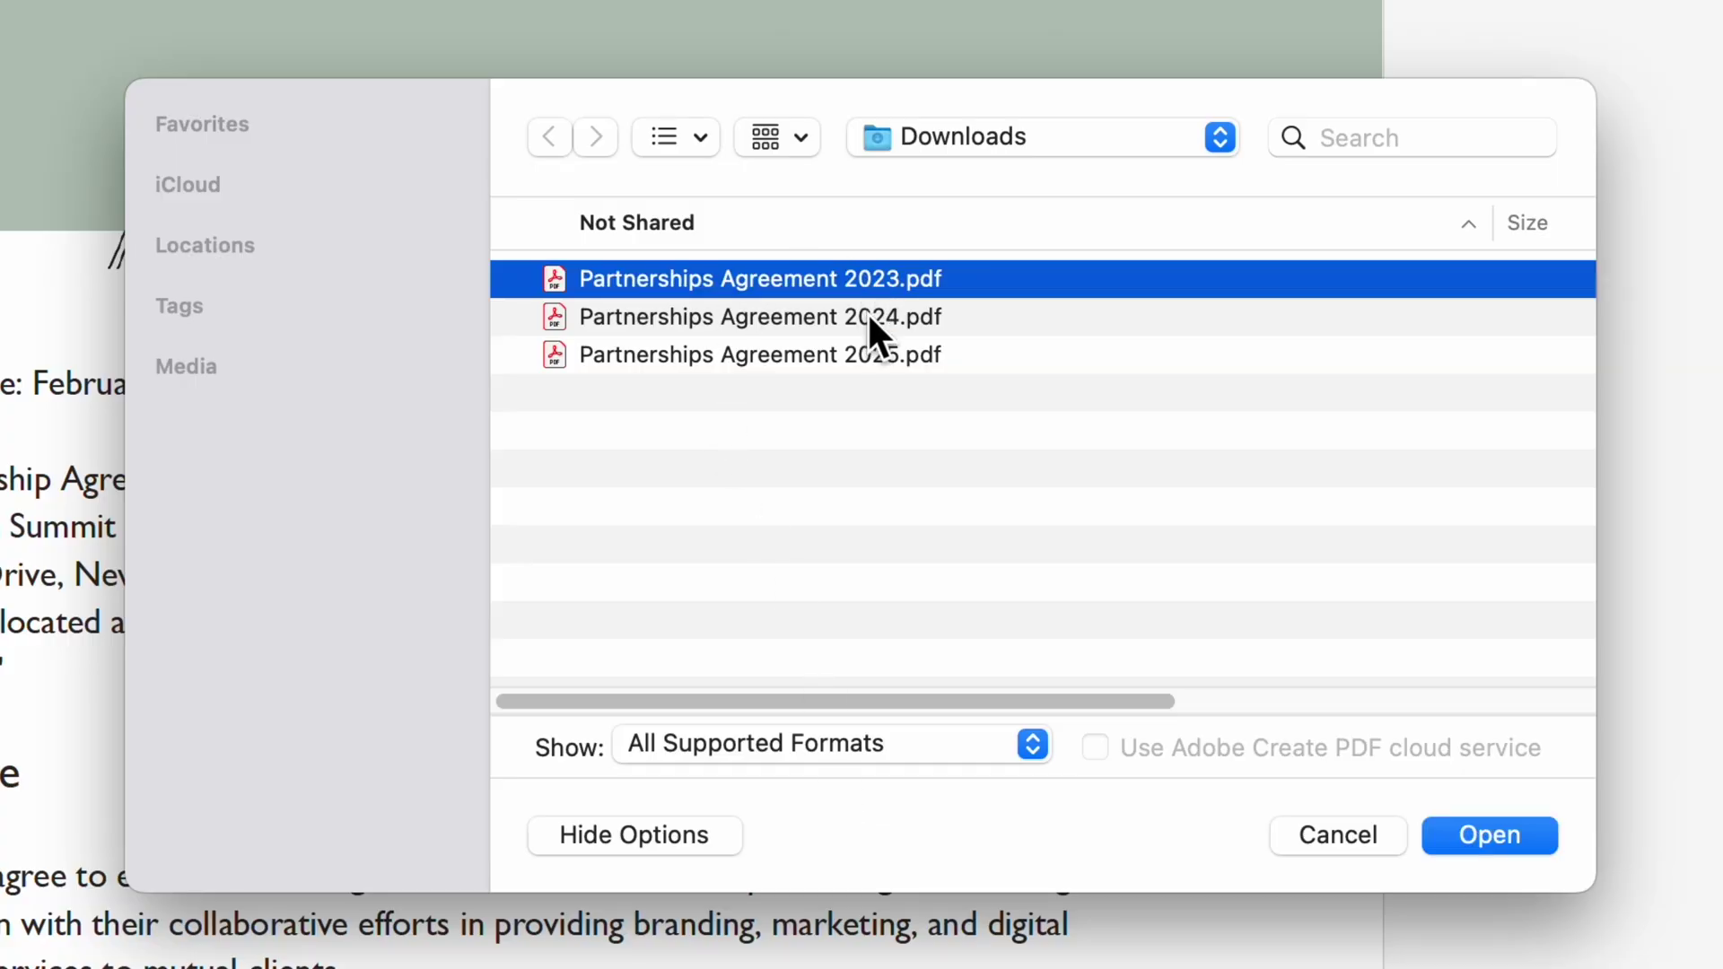
left_click(867, 319, "shift")
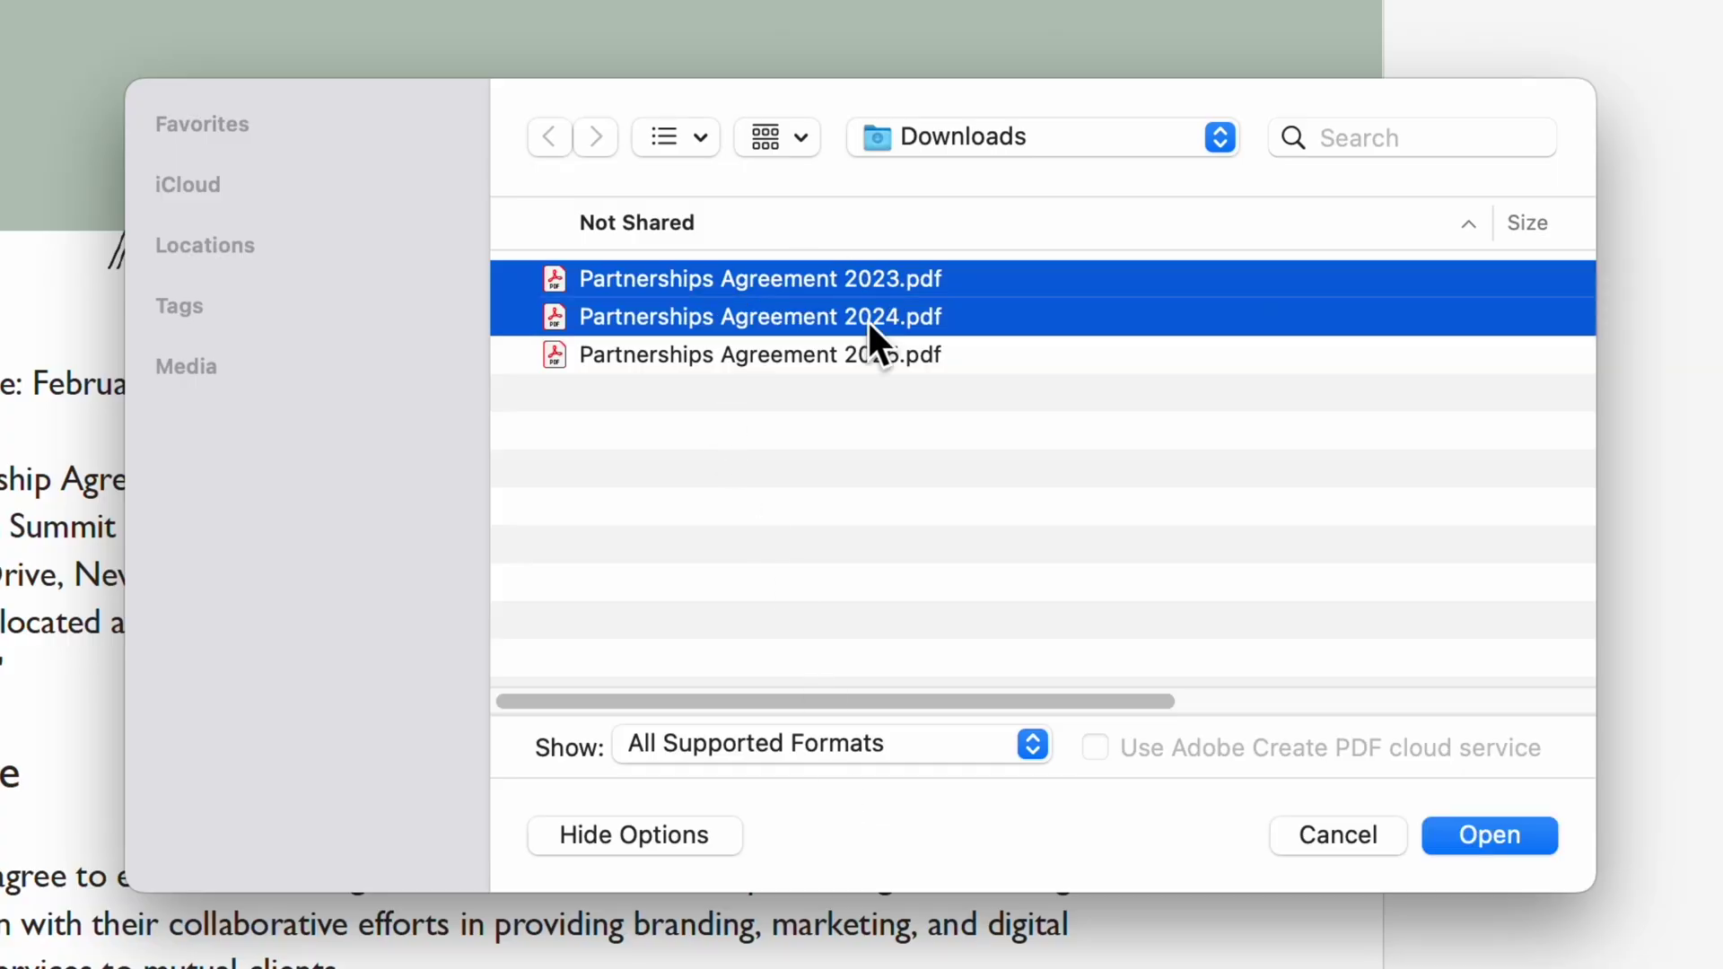
left_click(1451, 819)
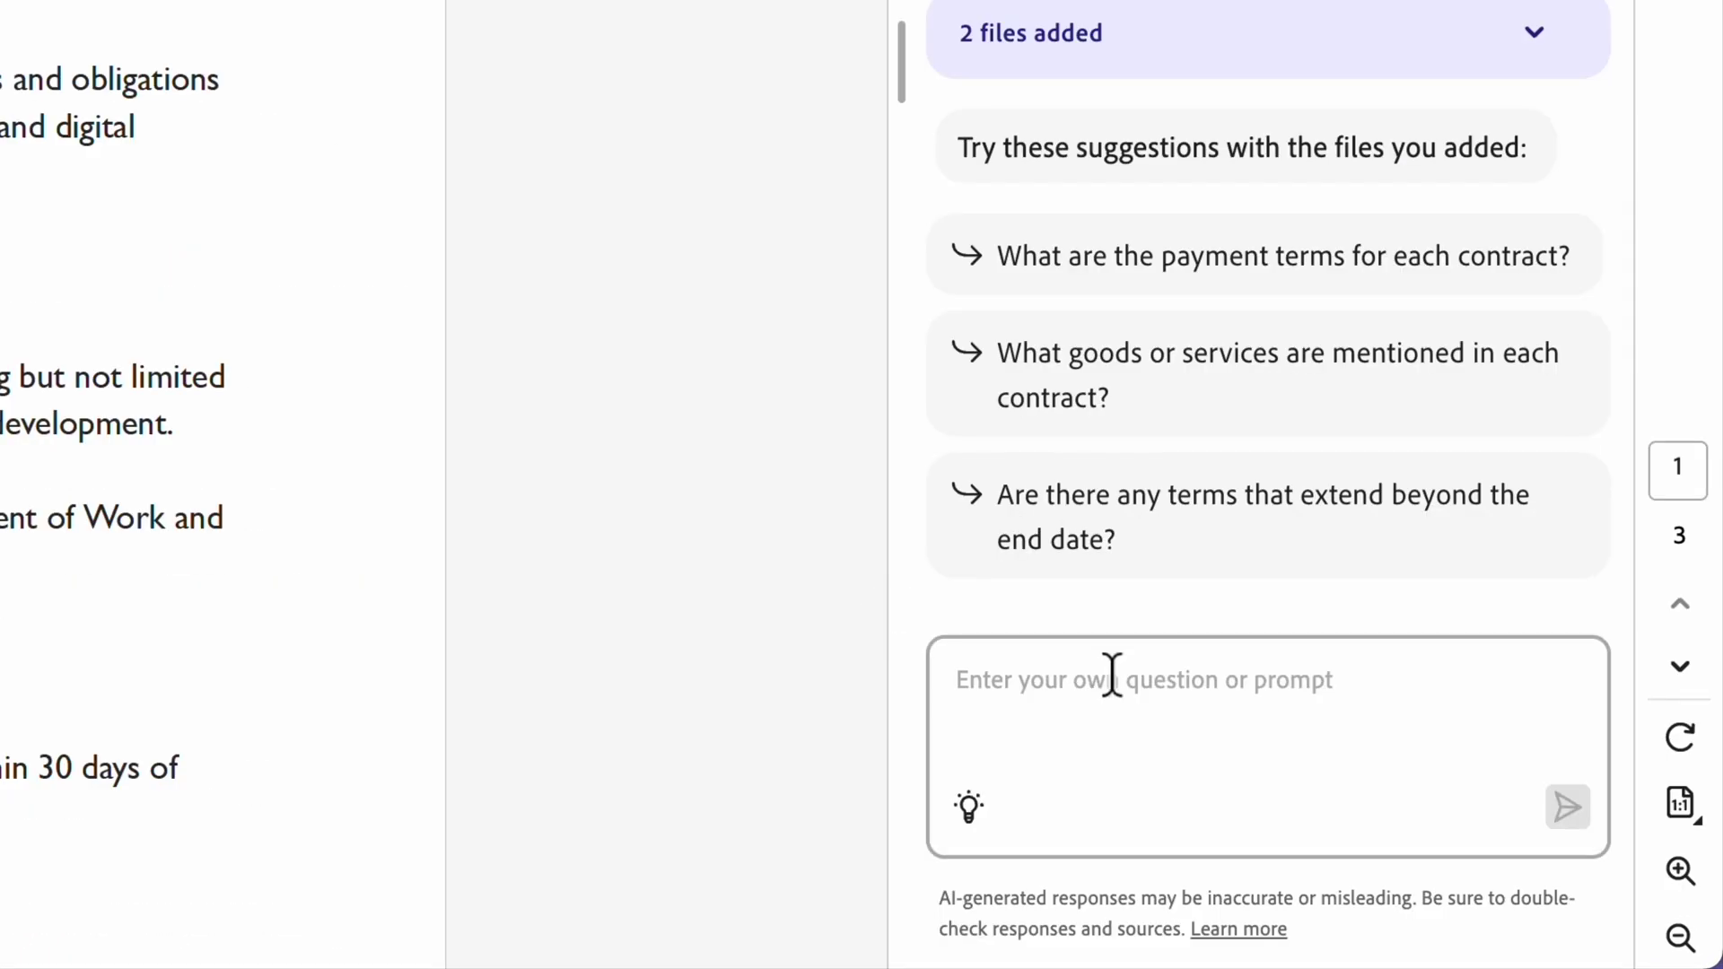
Step: Ask the assistant to compare this contract with the 2024 and 2023 versions as a table
left_click(1425, 827)
type("Compare this contract with the 20")
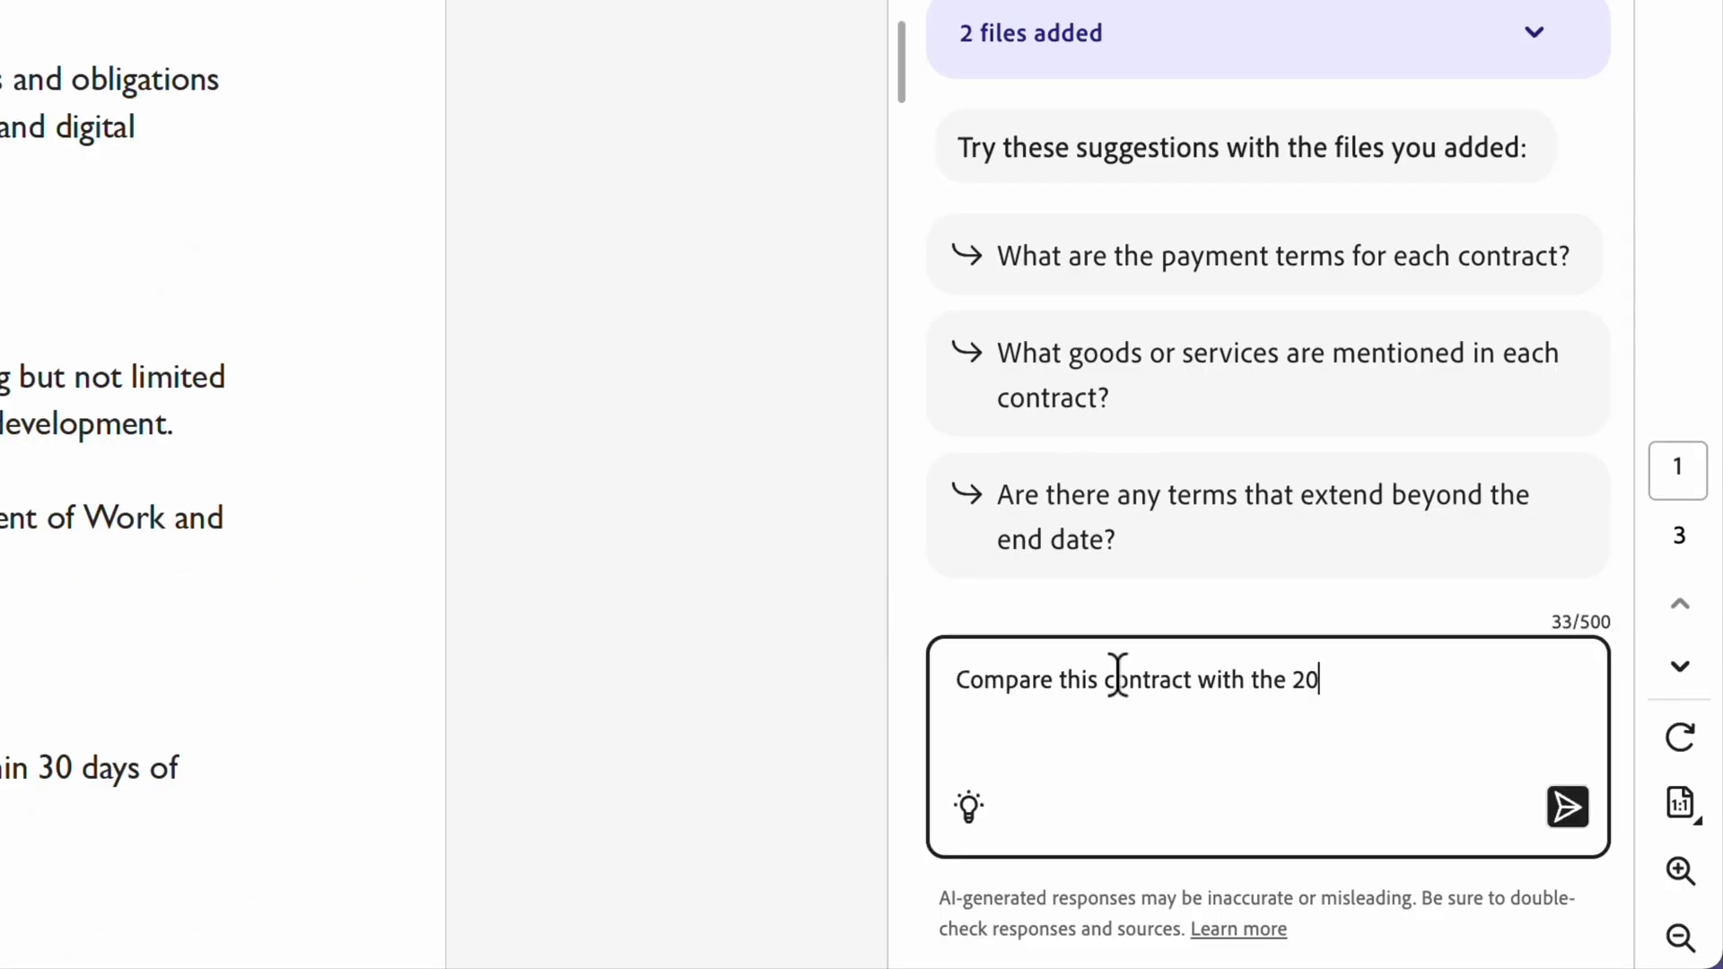
type("24 and 2023 version and format the differences in a table.")
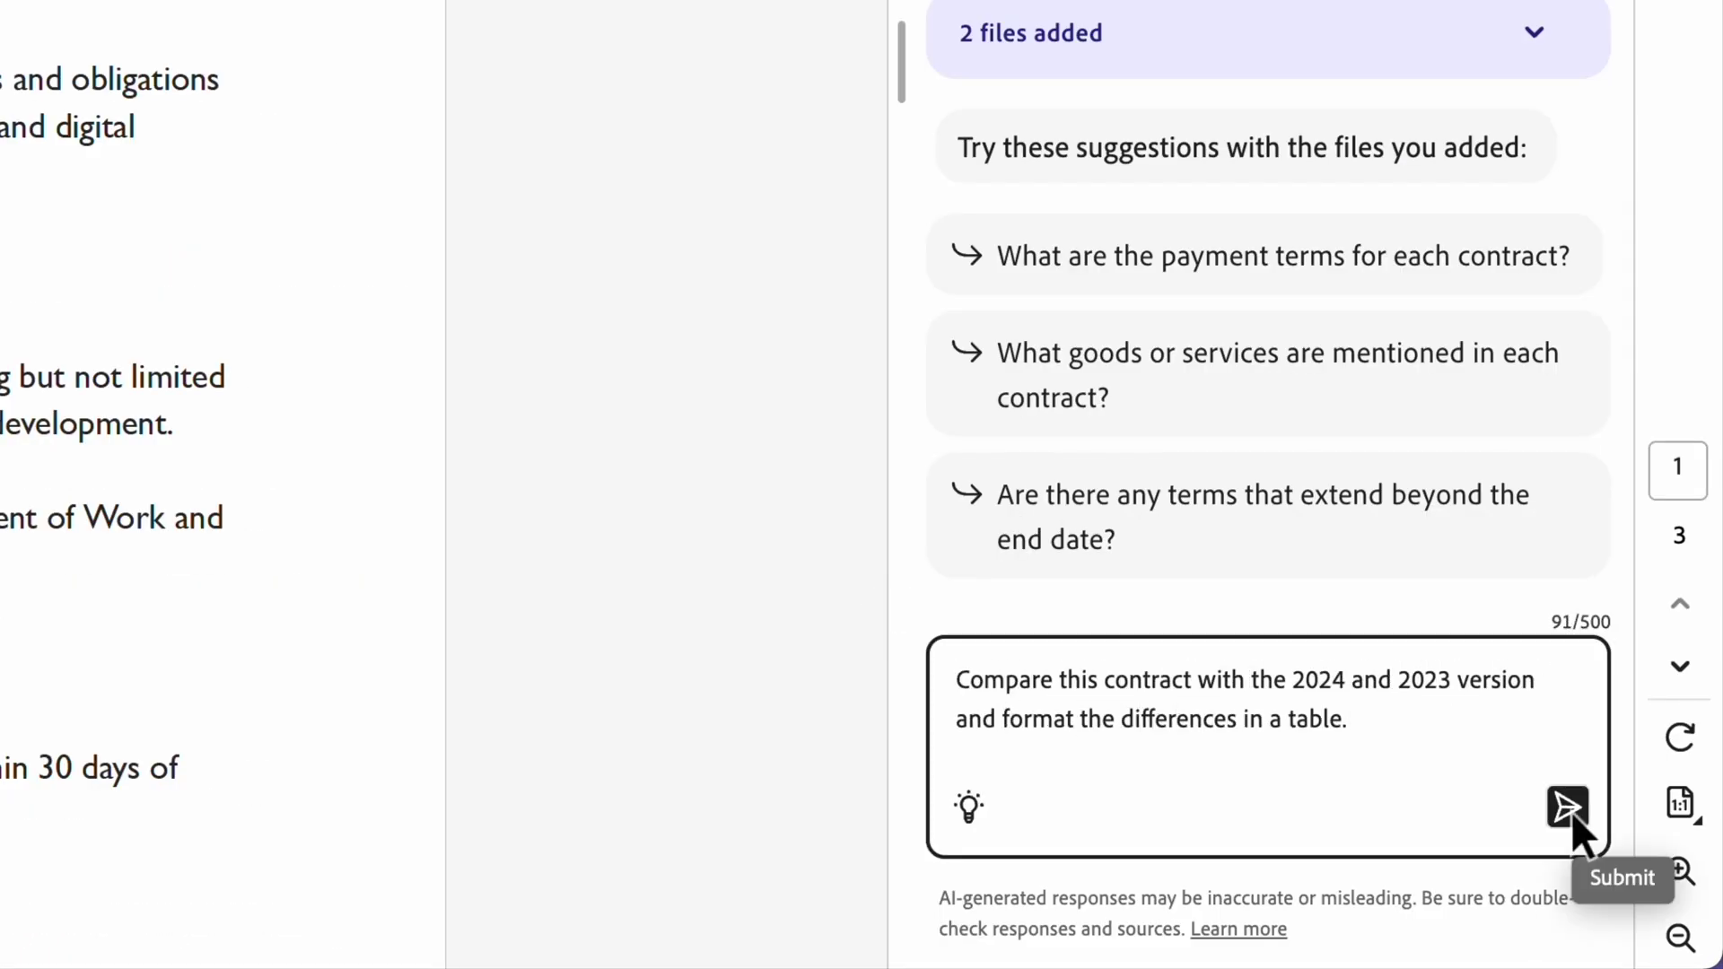
left_click(1570, 810)
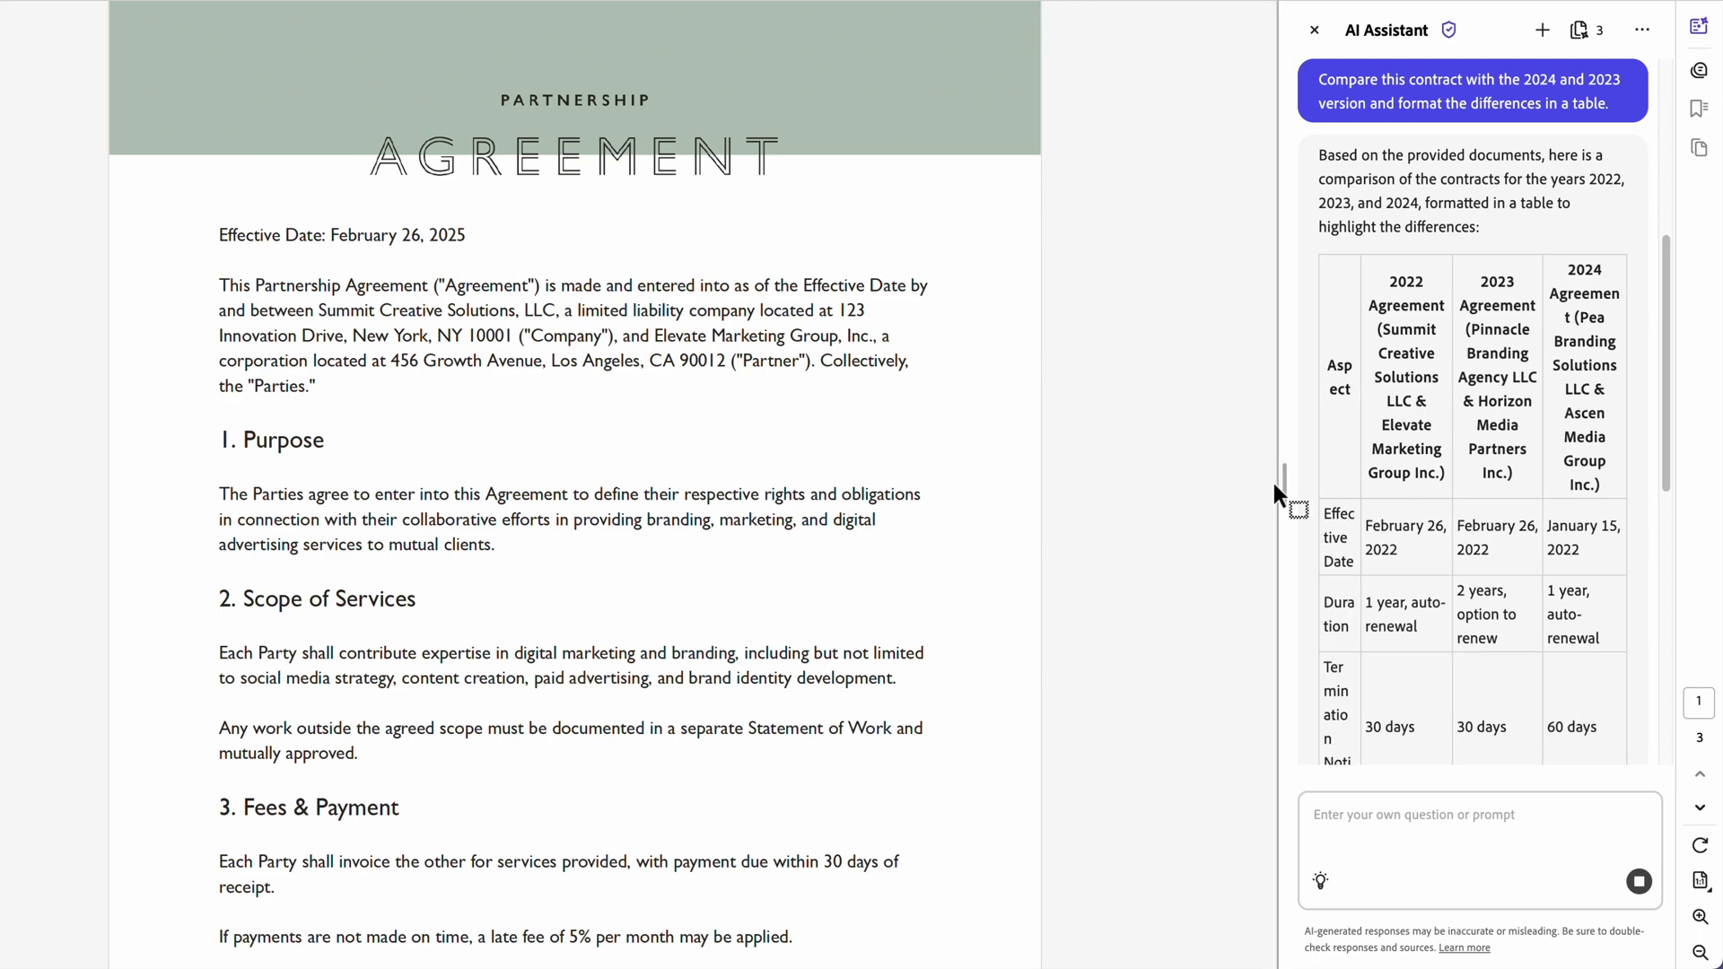
Step: Widen the assistant panel and view the 2023 and 2024 agreements from the collection
left_click_drag(1285, 488, 680, 492)
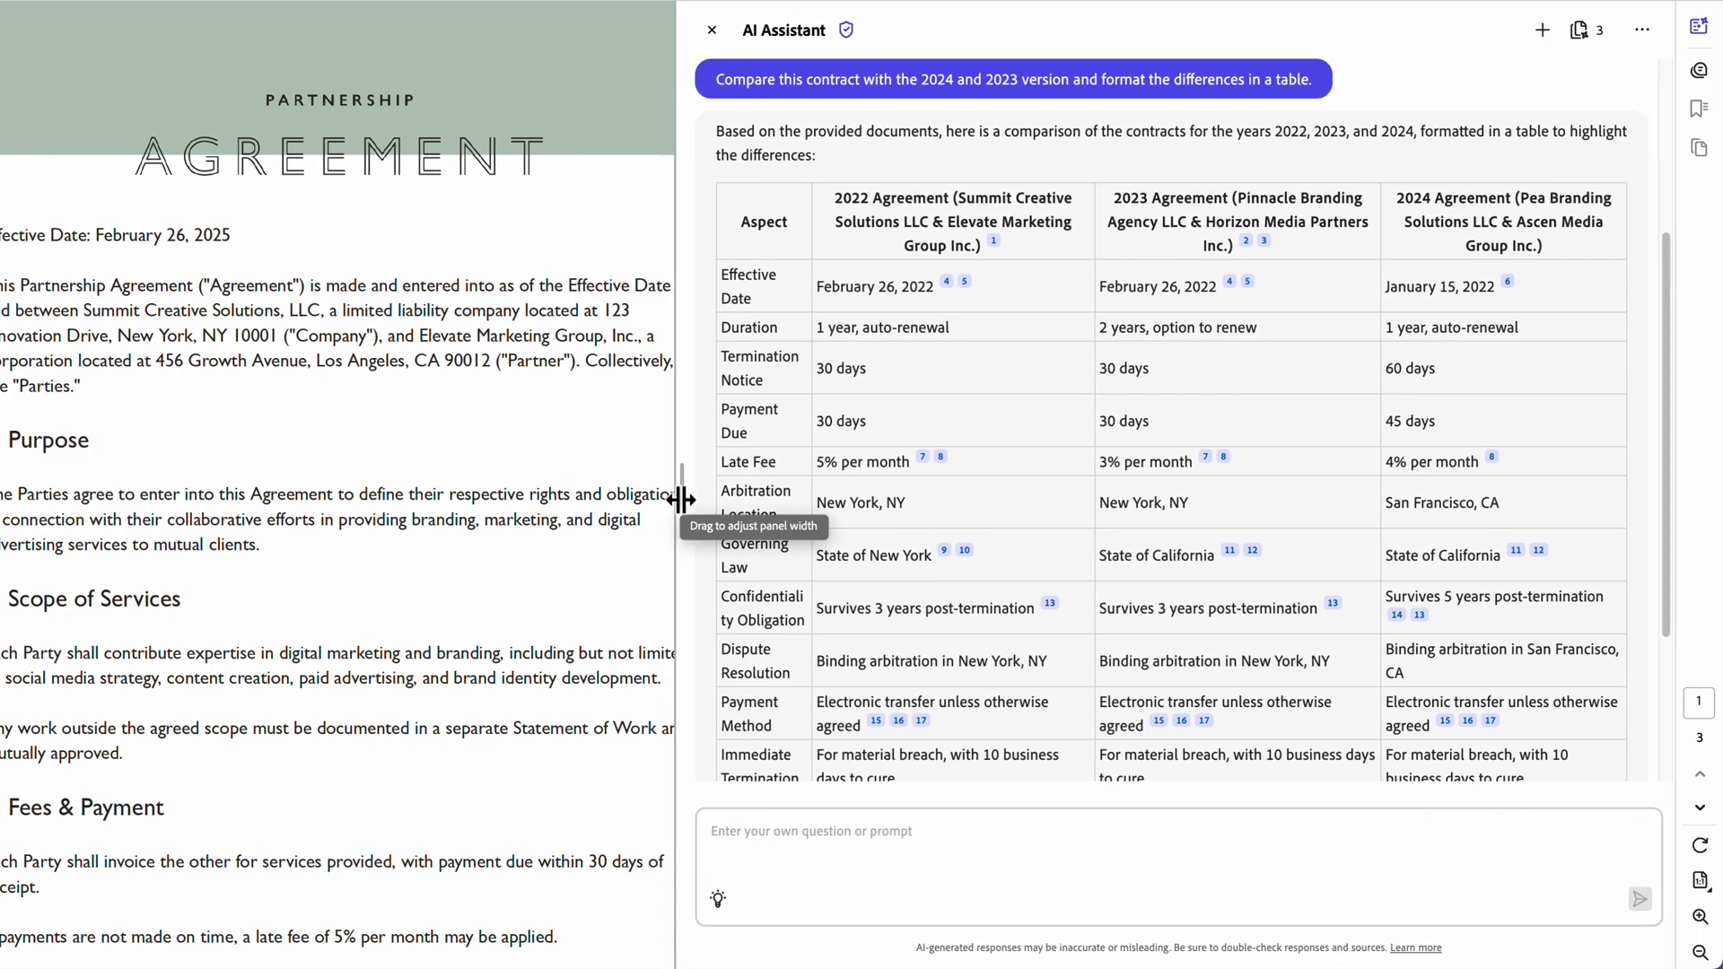
scroll(1619, 411, "up", 1)
left_click(1584, 32)
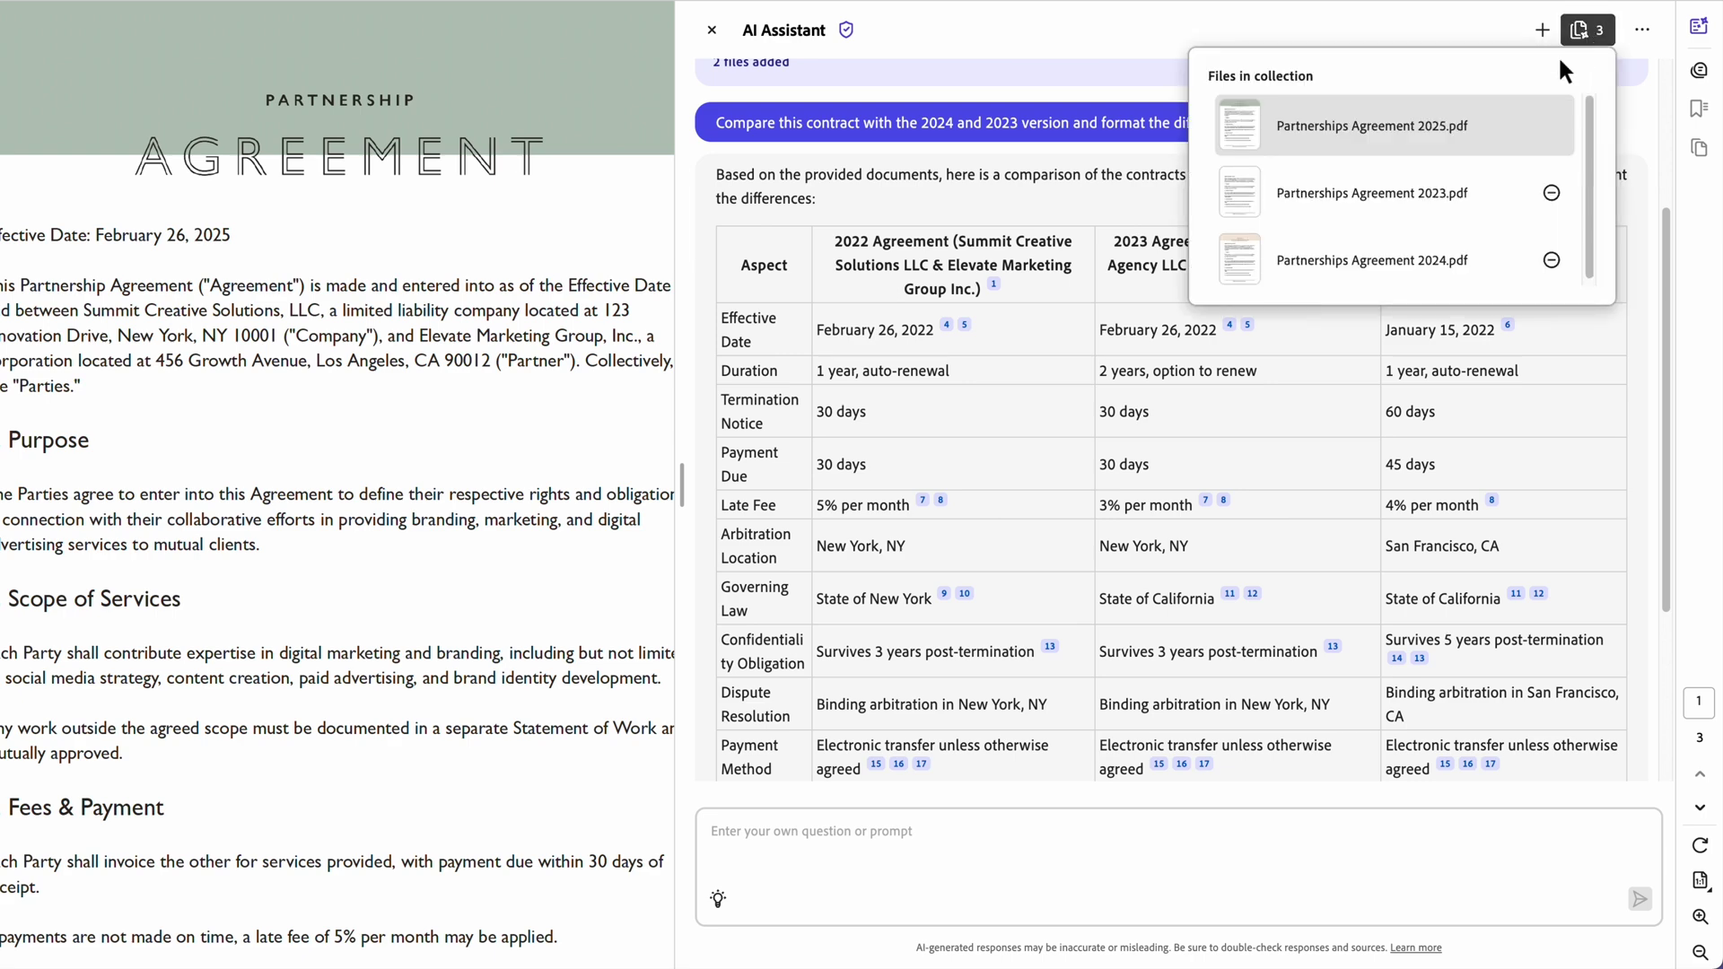
left_click(1492, 197)
scroll(403, 427, "down", 10)
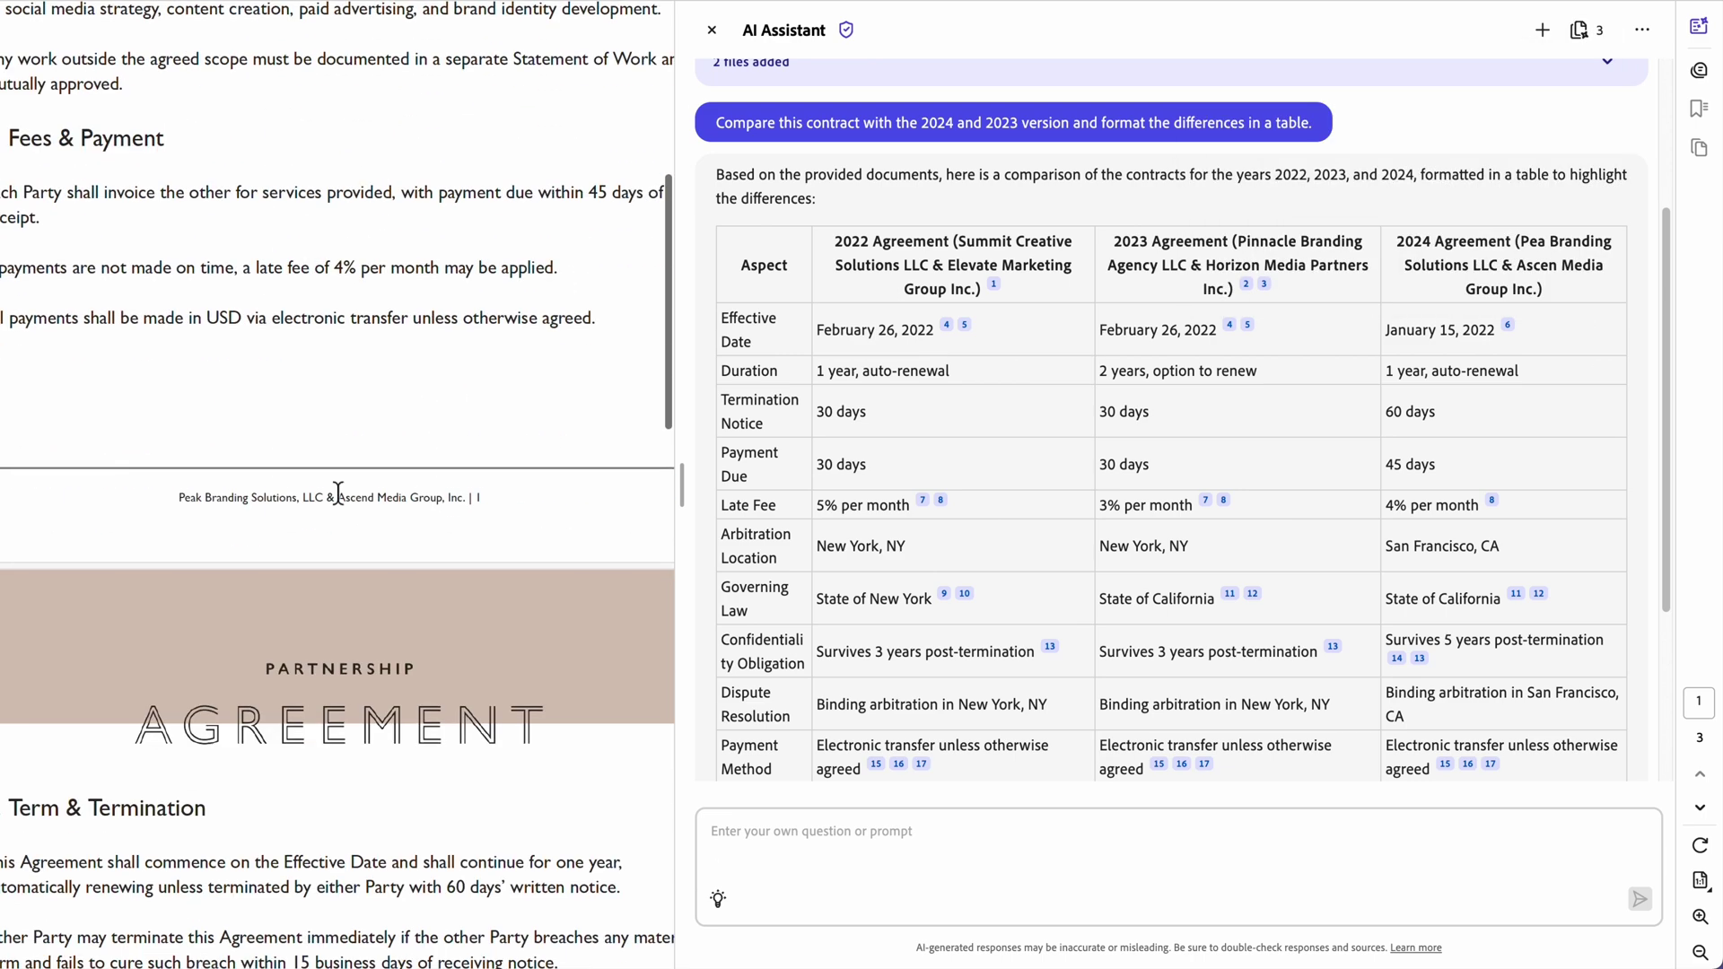
left_click(1584, 32)
left_click(1346, 262)
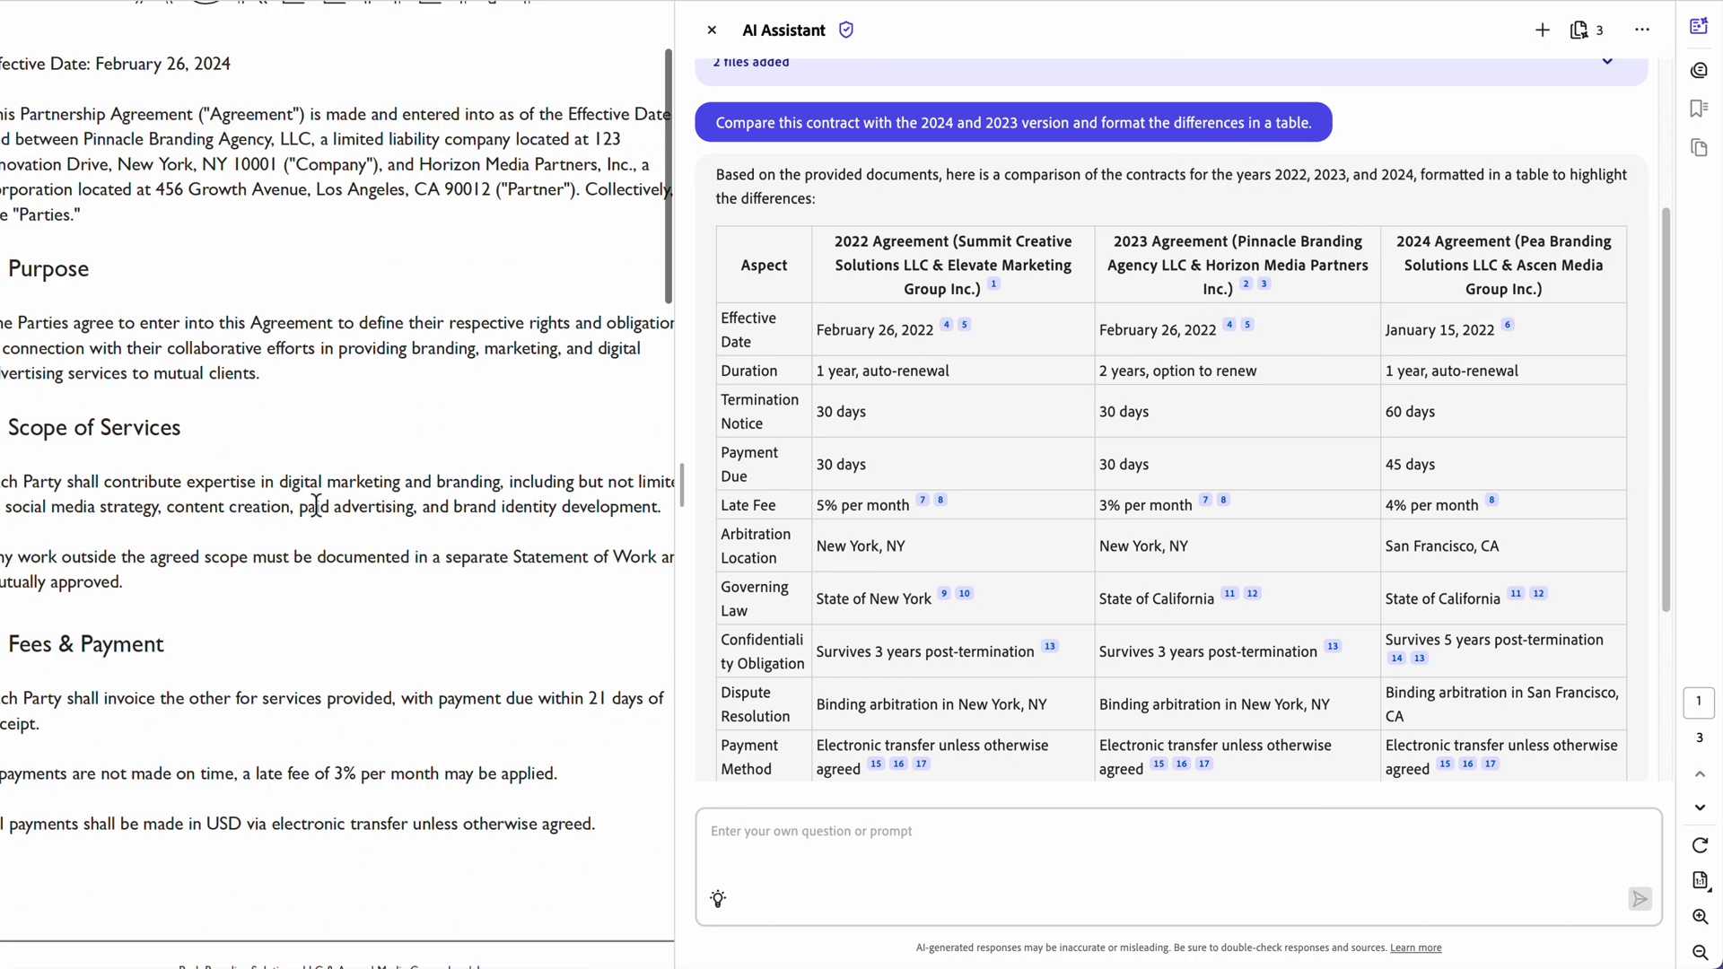
scroll(346, 462, "down", 7)
Step: Check the California (11) and New York (9) governing-law citations, then return to the original agreement
left_click(1233, 600)
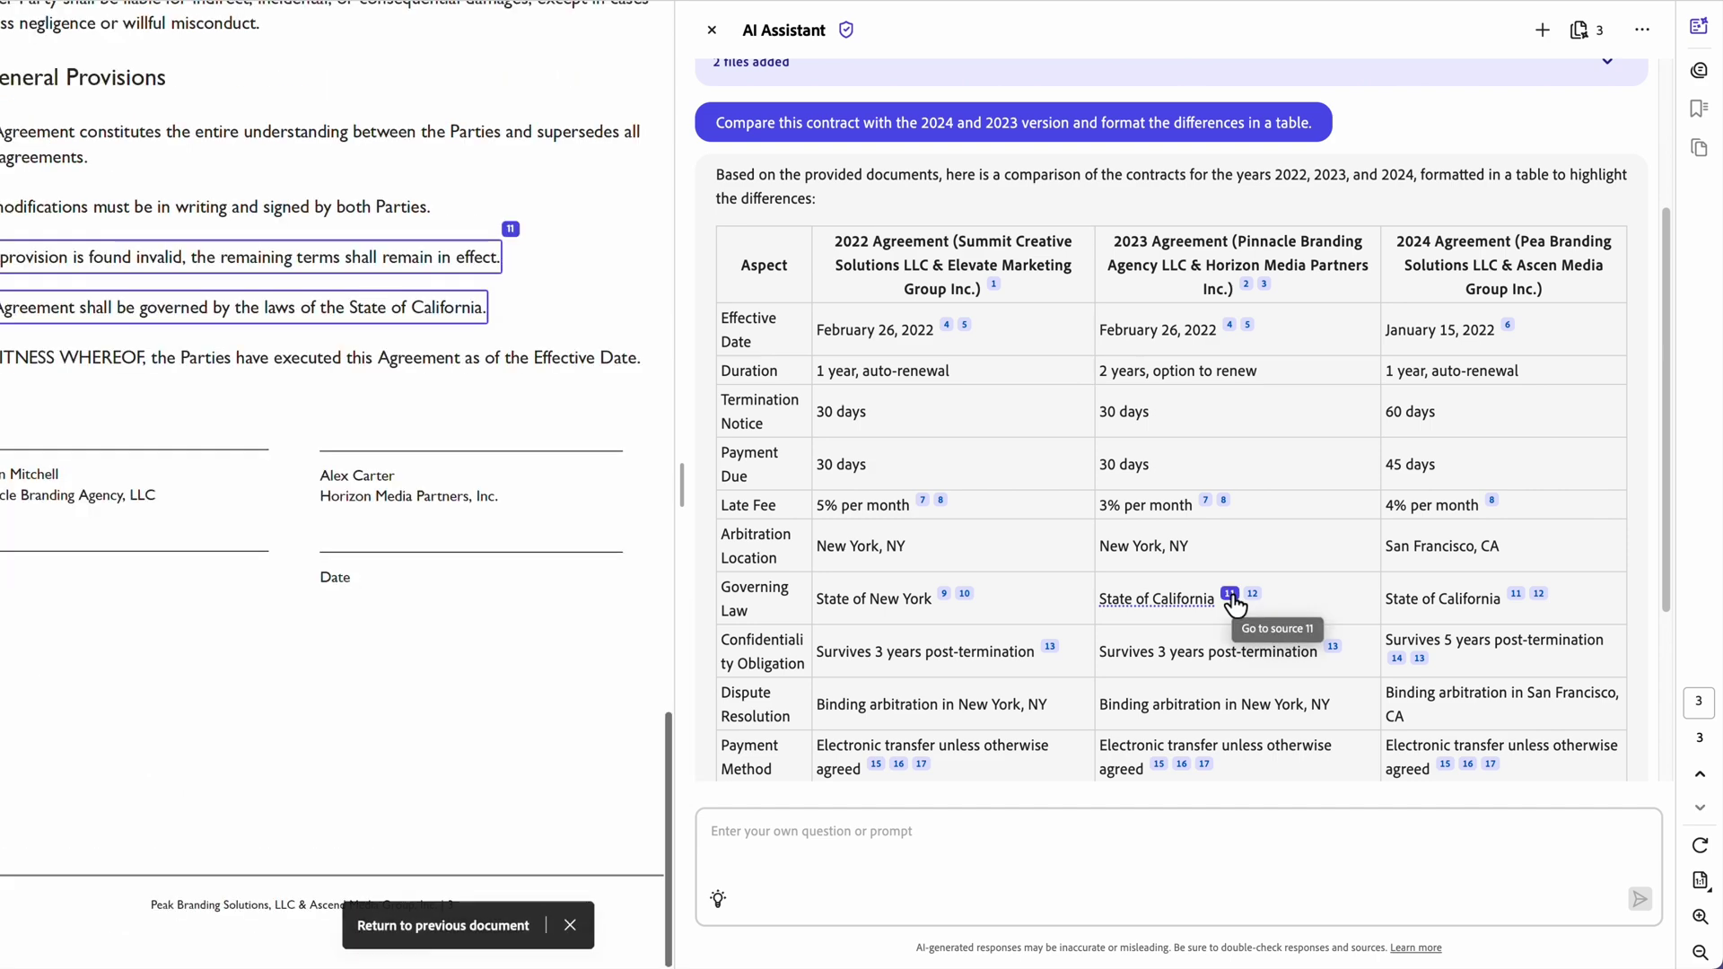
left_click(944, 597)
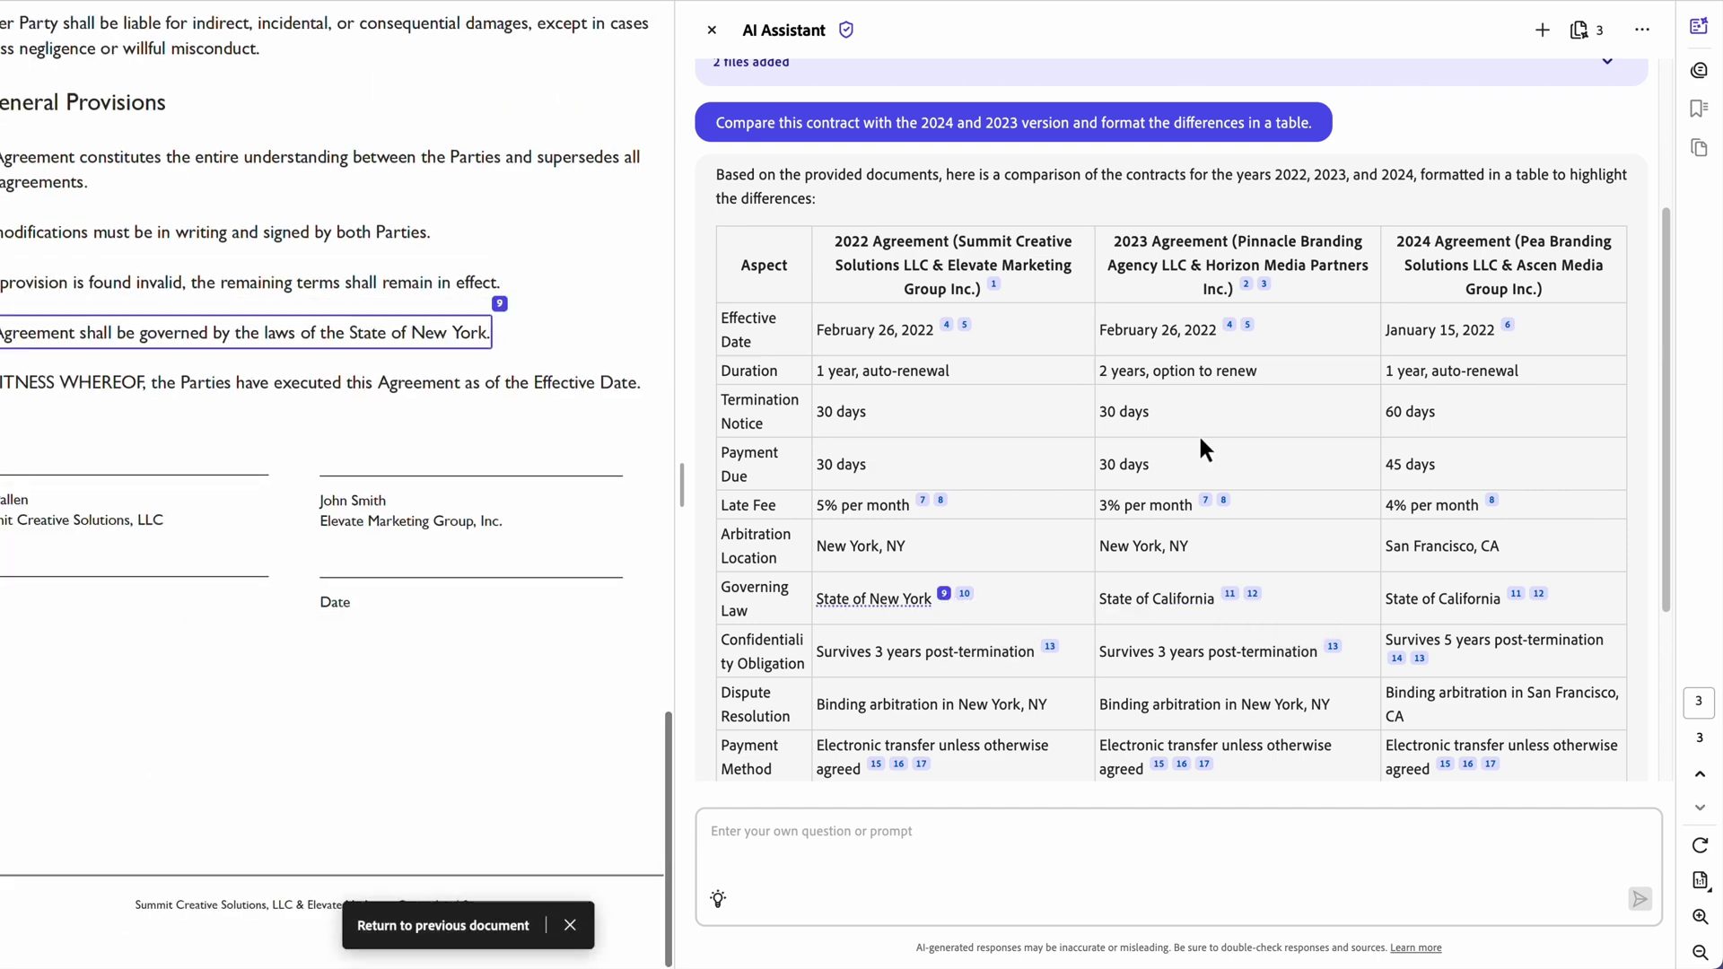
scroll(1198, 432, "down", 3)
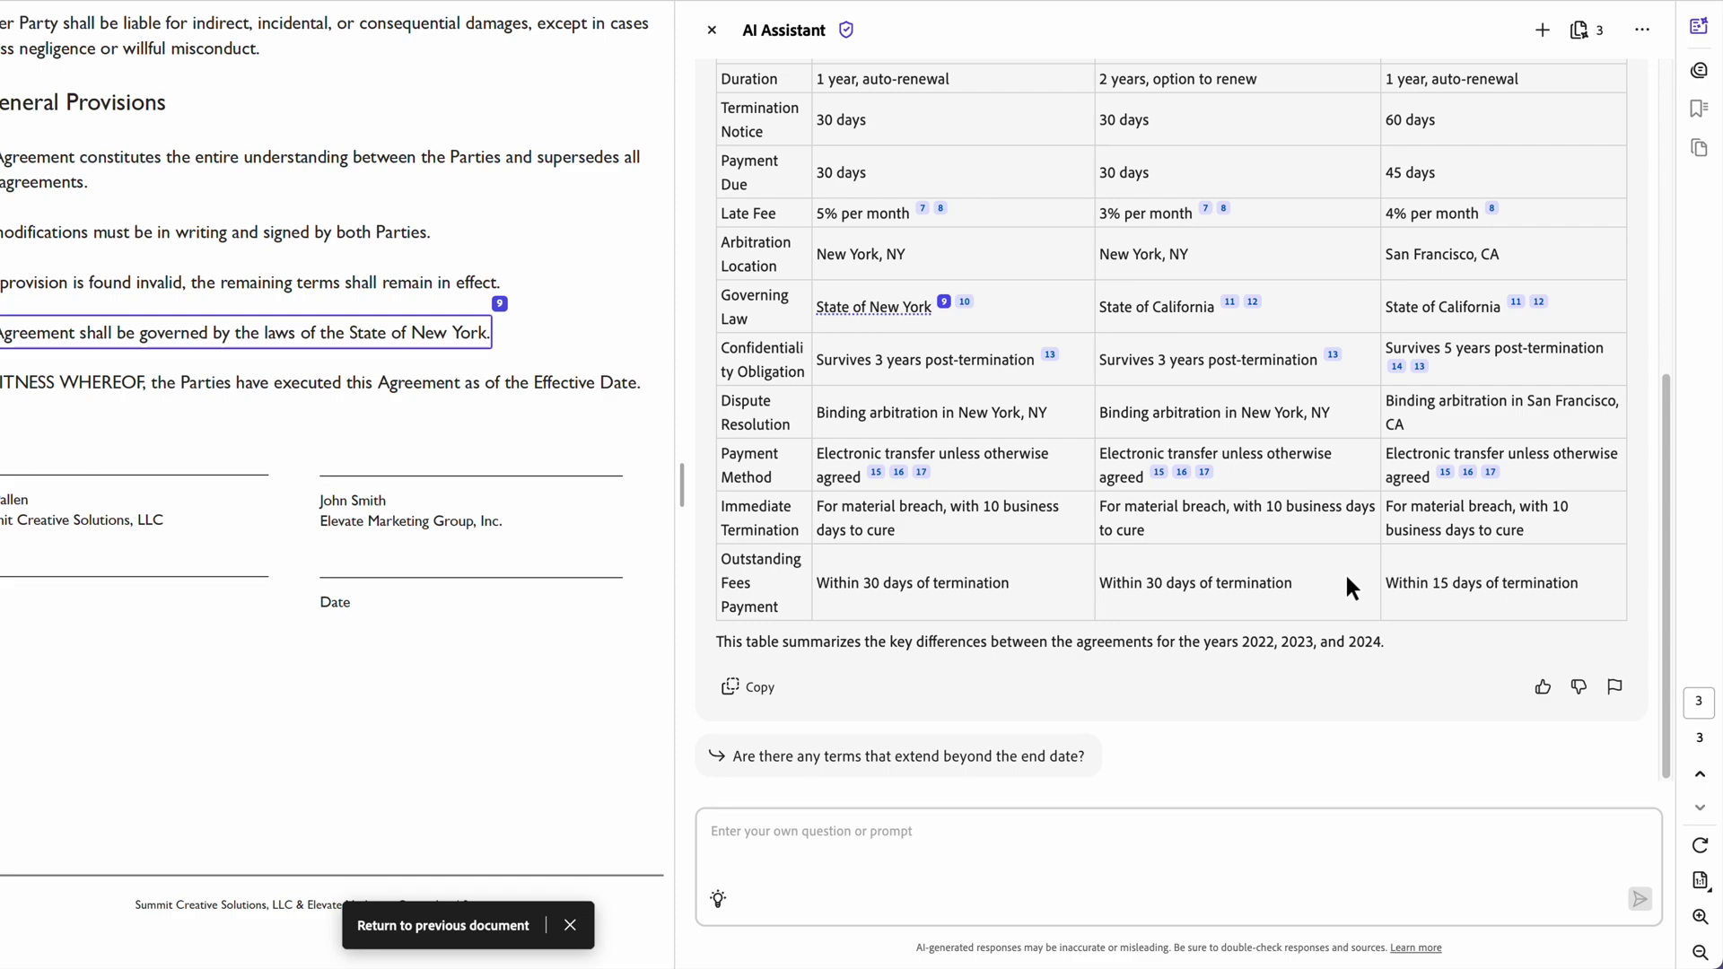
left_click(444, 925)
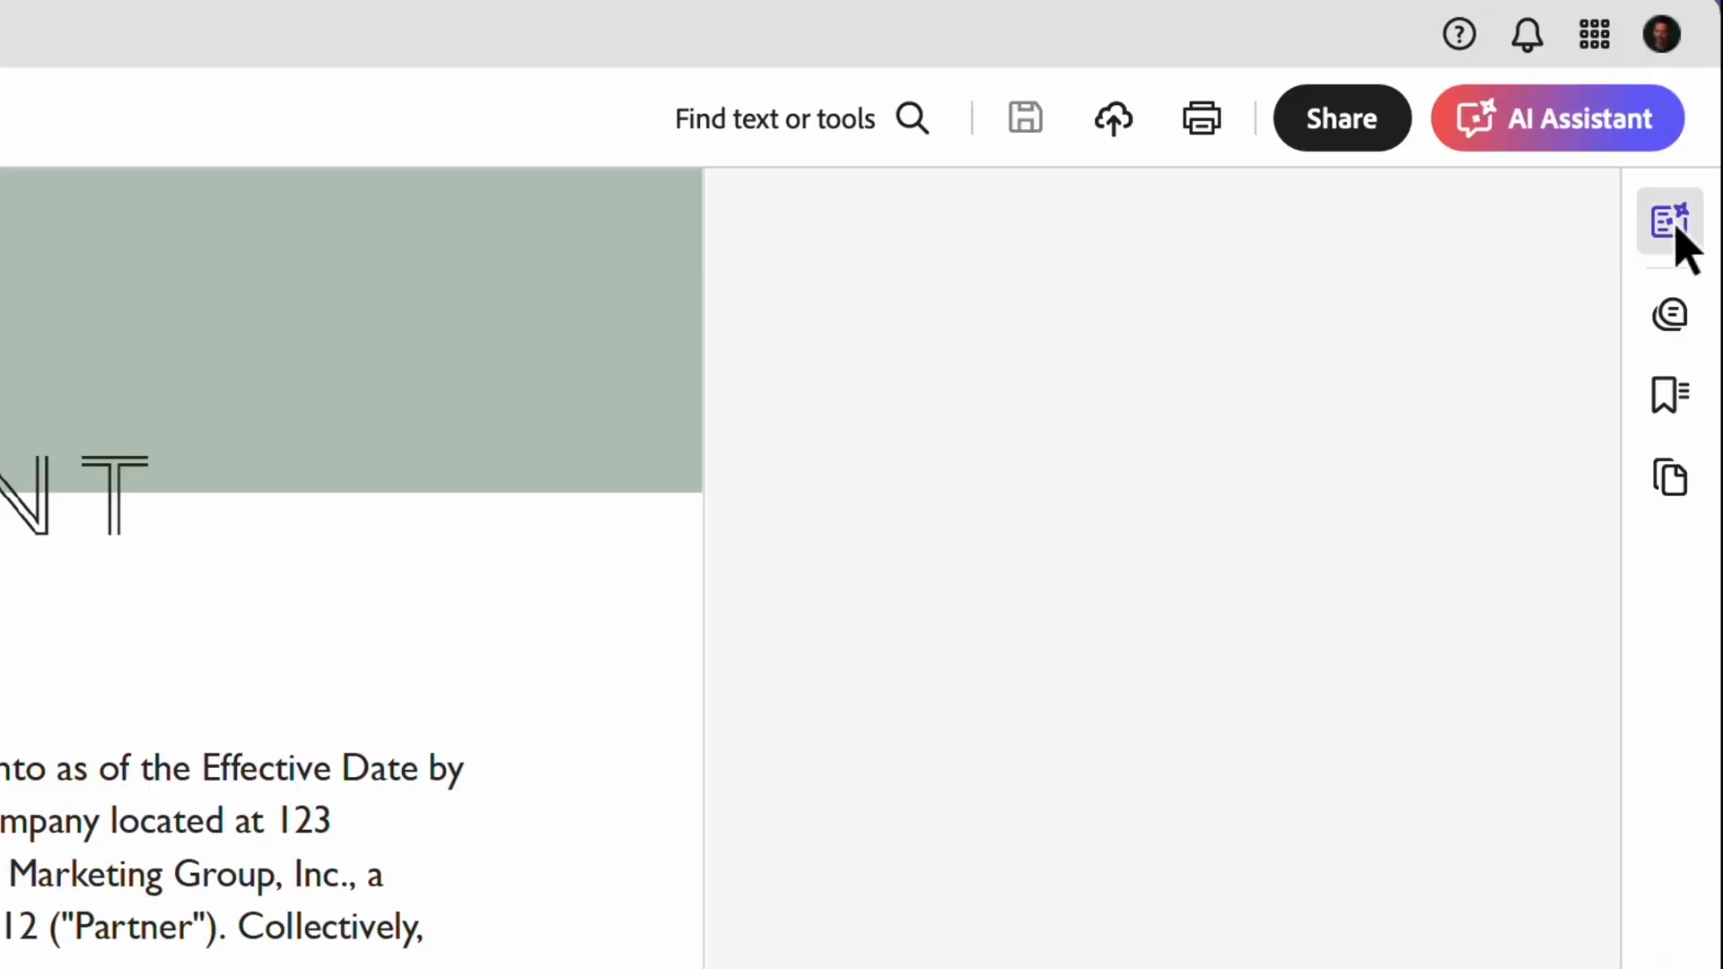
Step: Have AI Assistant list key terms and view citation 8's good-faith negotiations sentence
left_click(1555, 144)
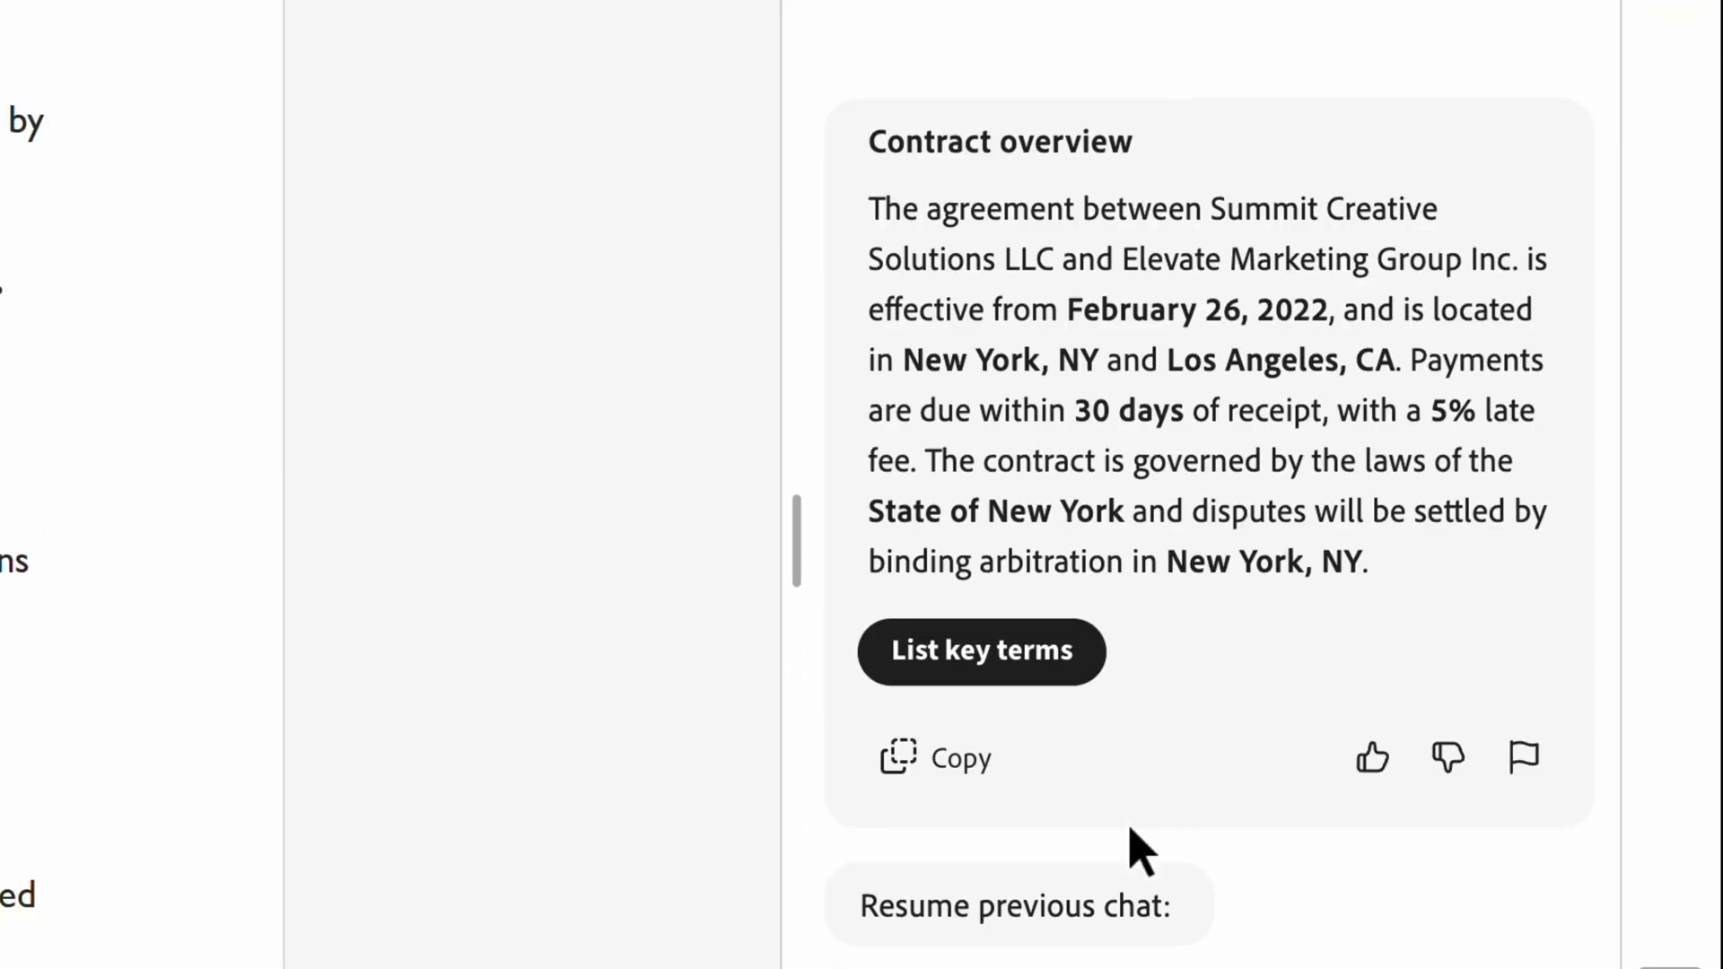
left_click(1066, 673)
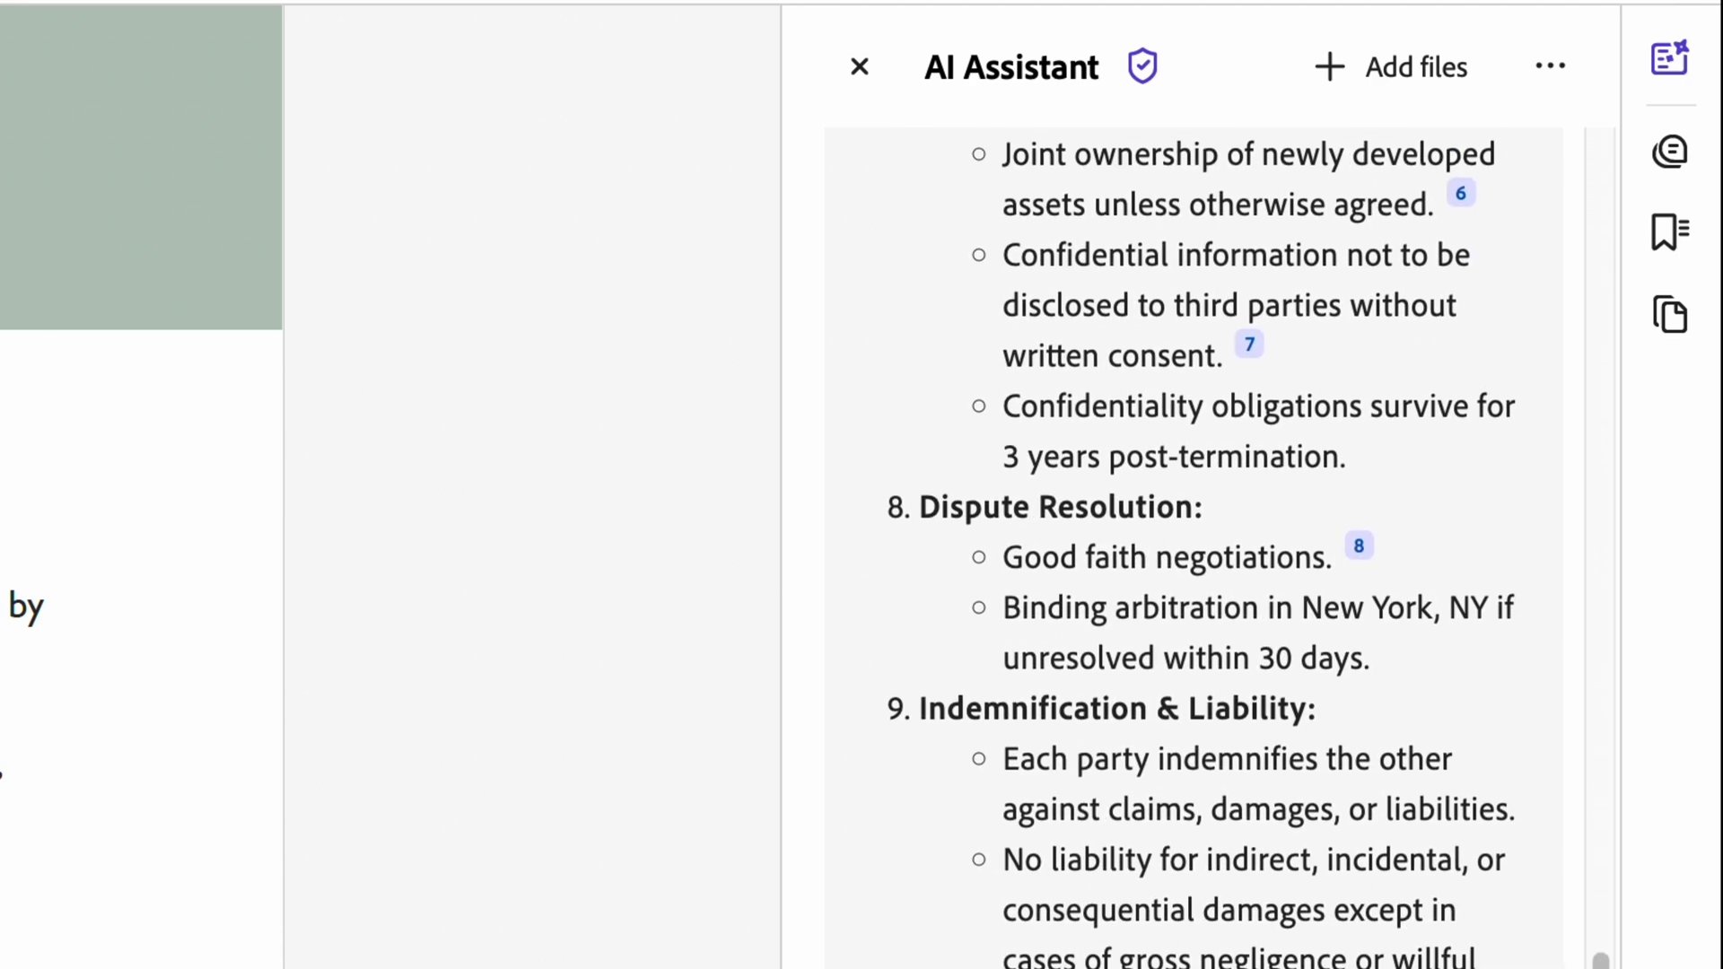
left_click(1359, 549)
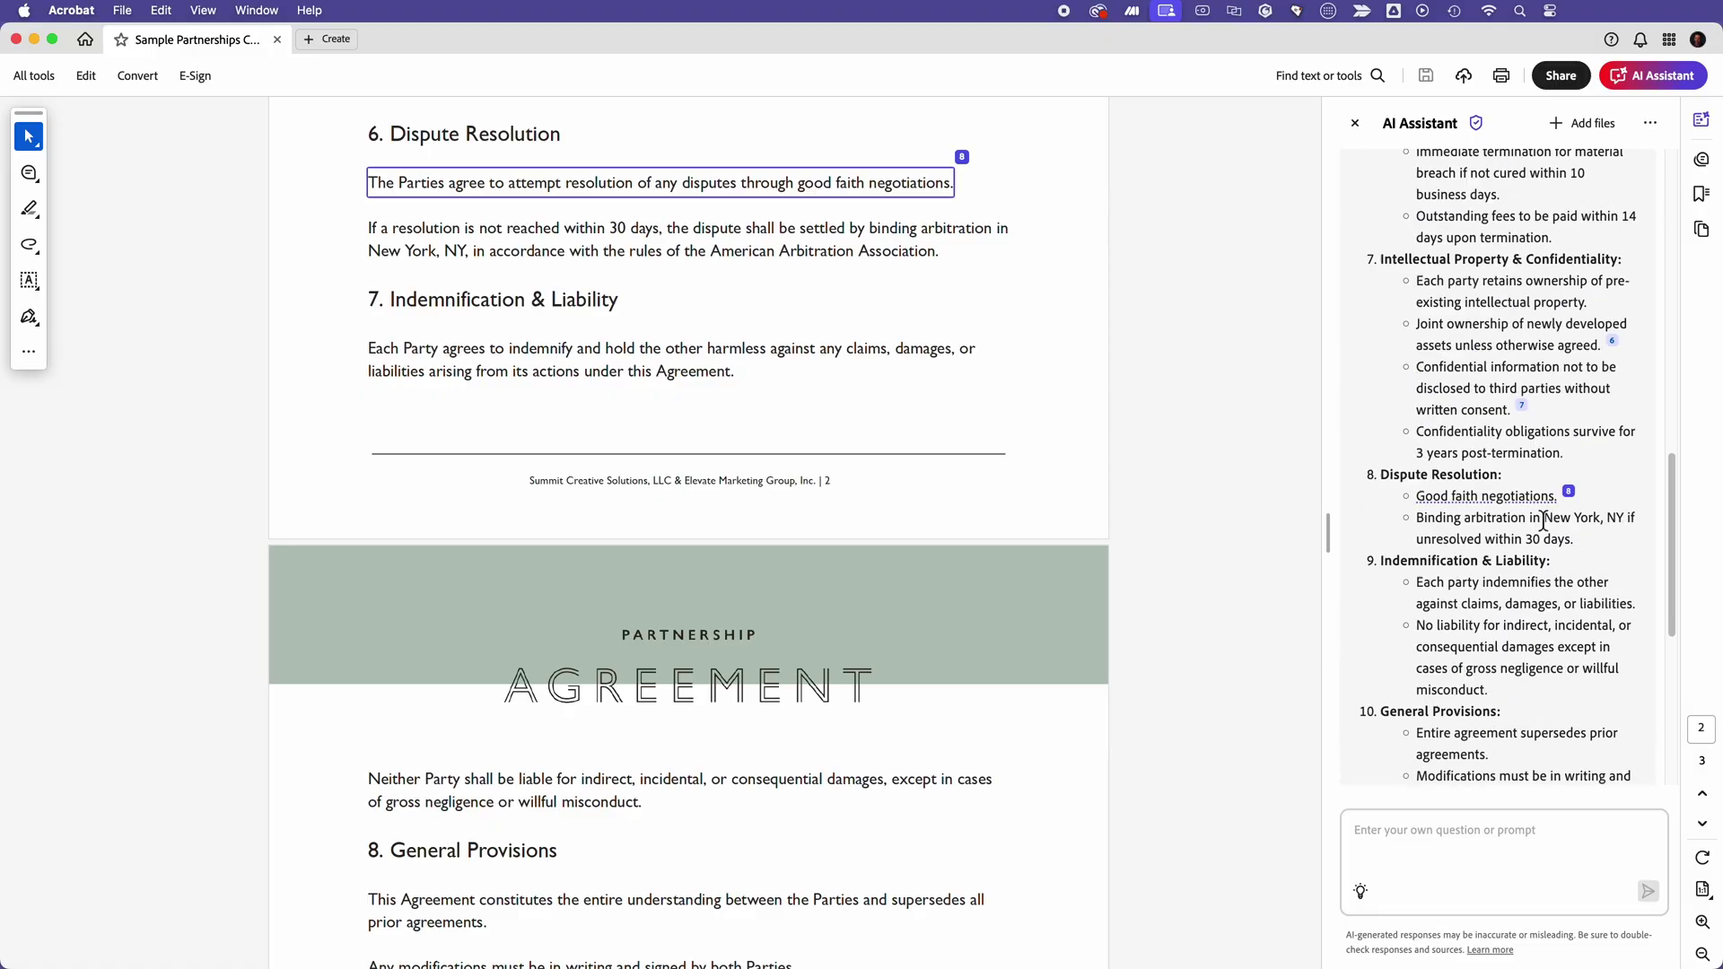
scroll(1543, 521, "up", 15)
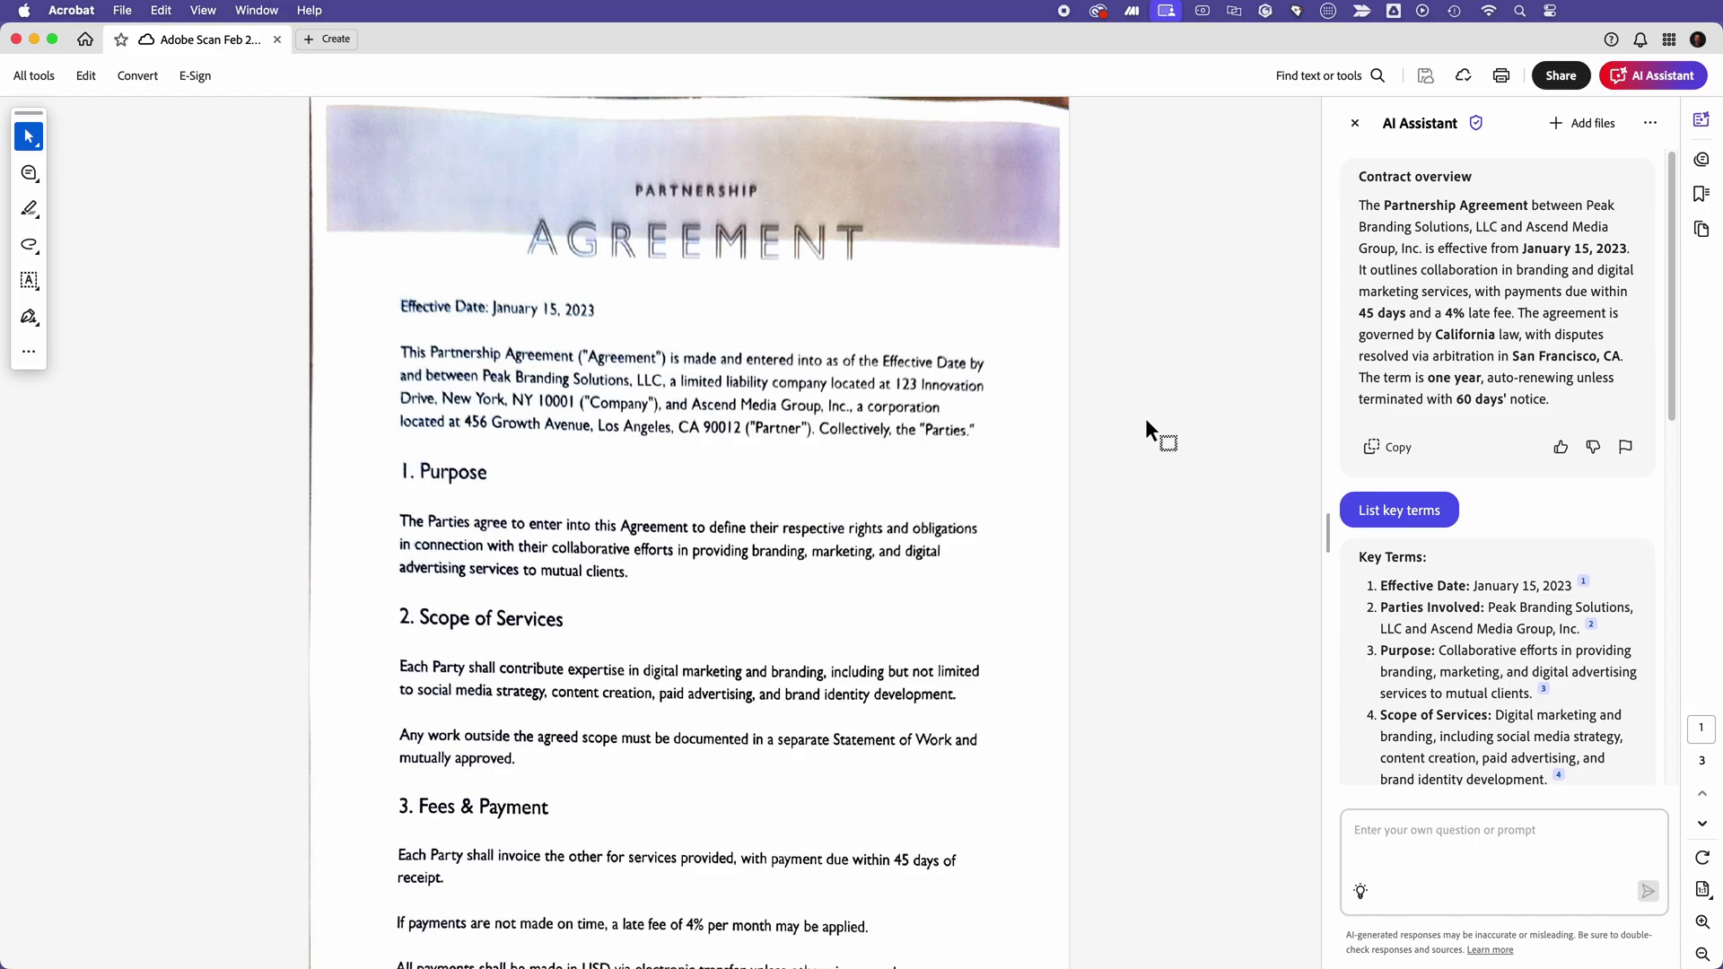
Step: Check key-term citations 6 (Term & Termination) and 7 (intellectual property) in the scanned agreement
scroll(1145, 417, "down", 15)
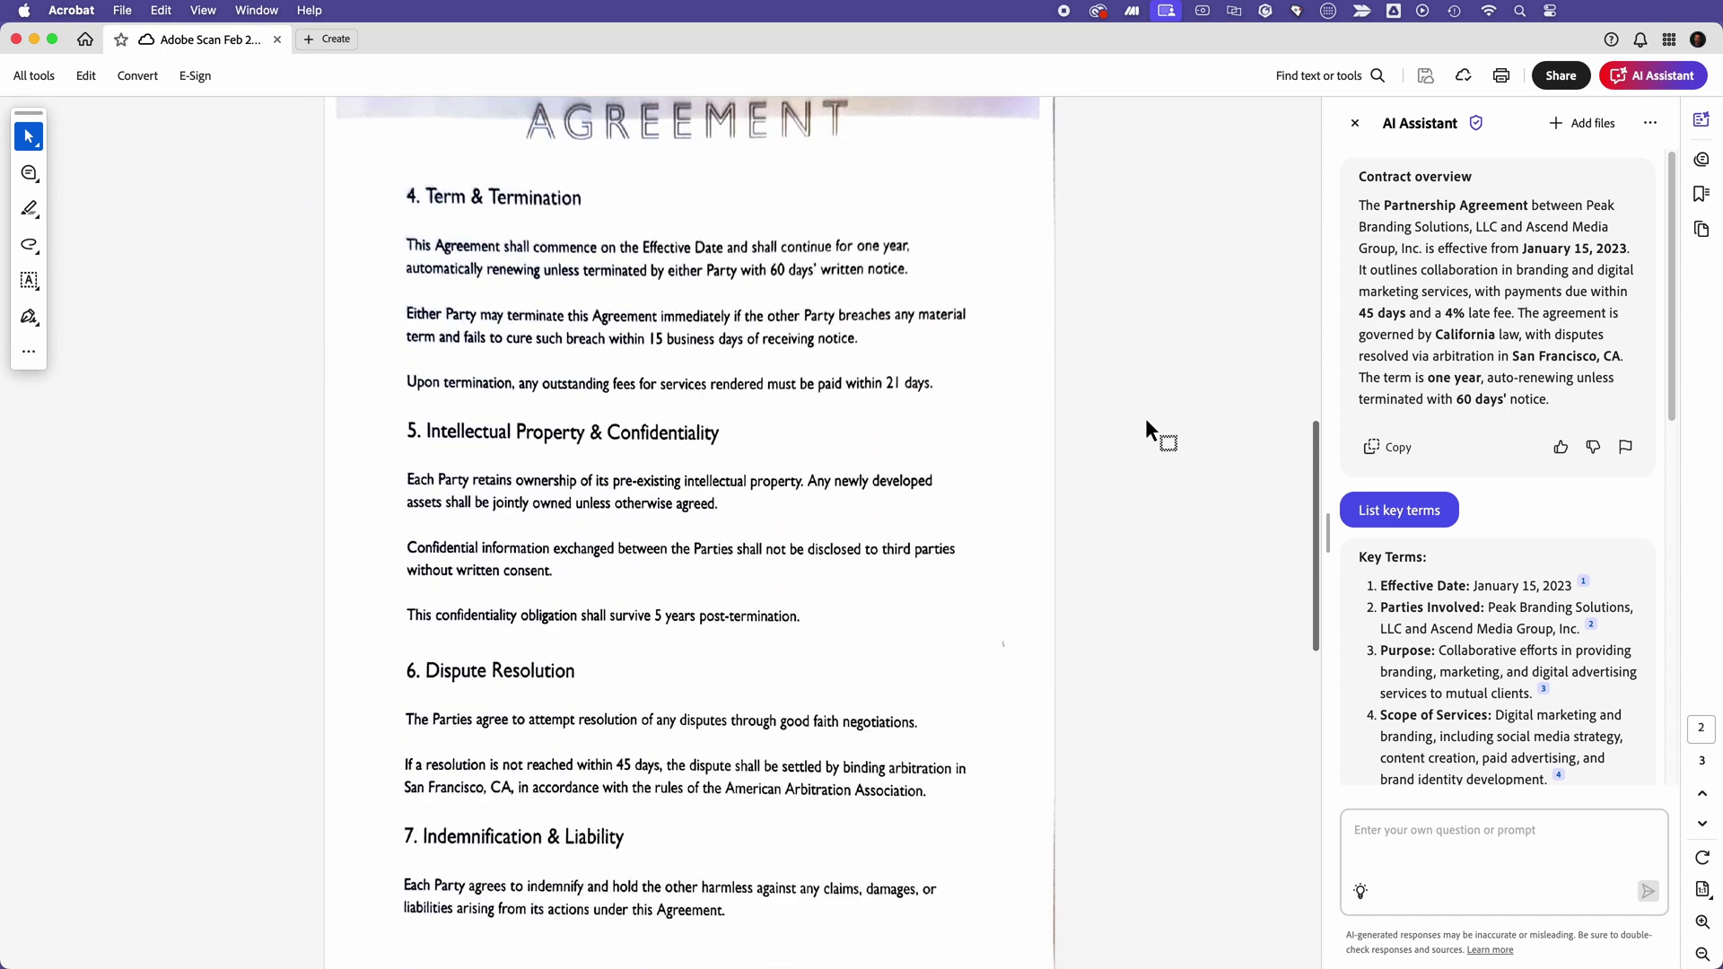
scroll(1145, 417, "down", 10)
scroll(1448, 413, "down", 3)
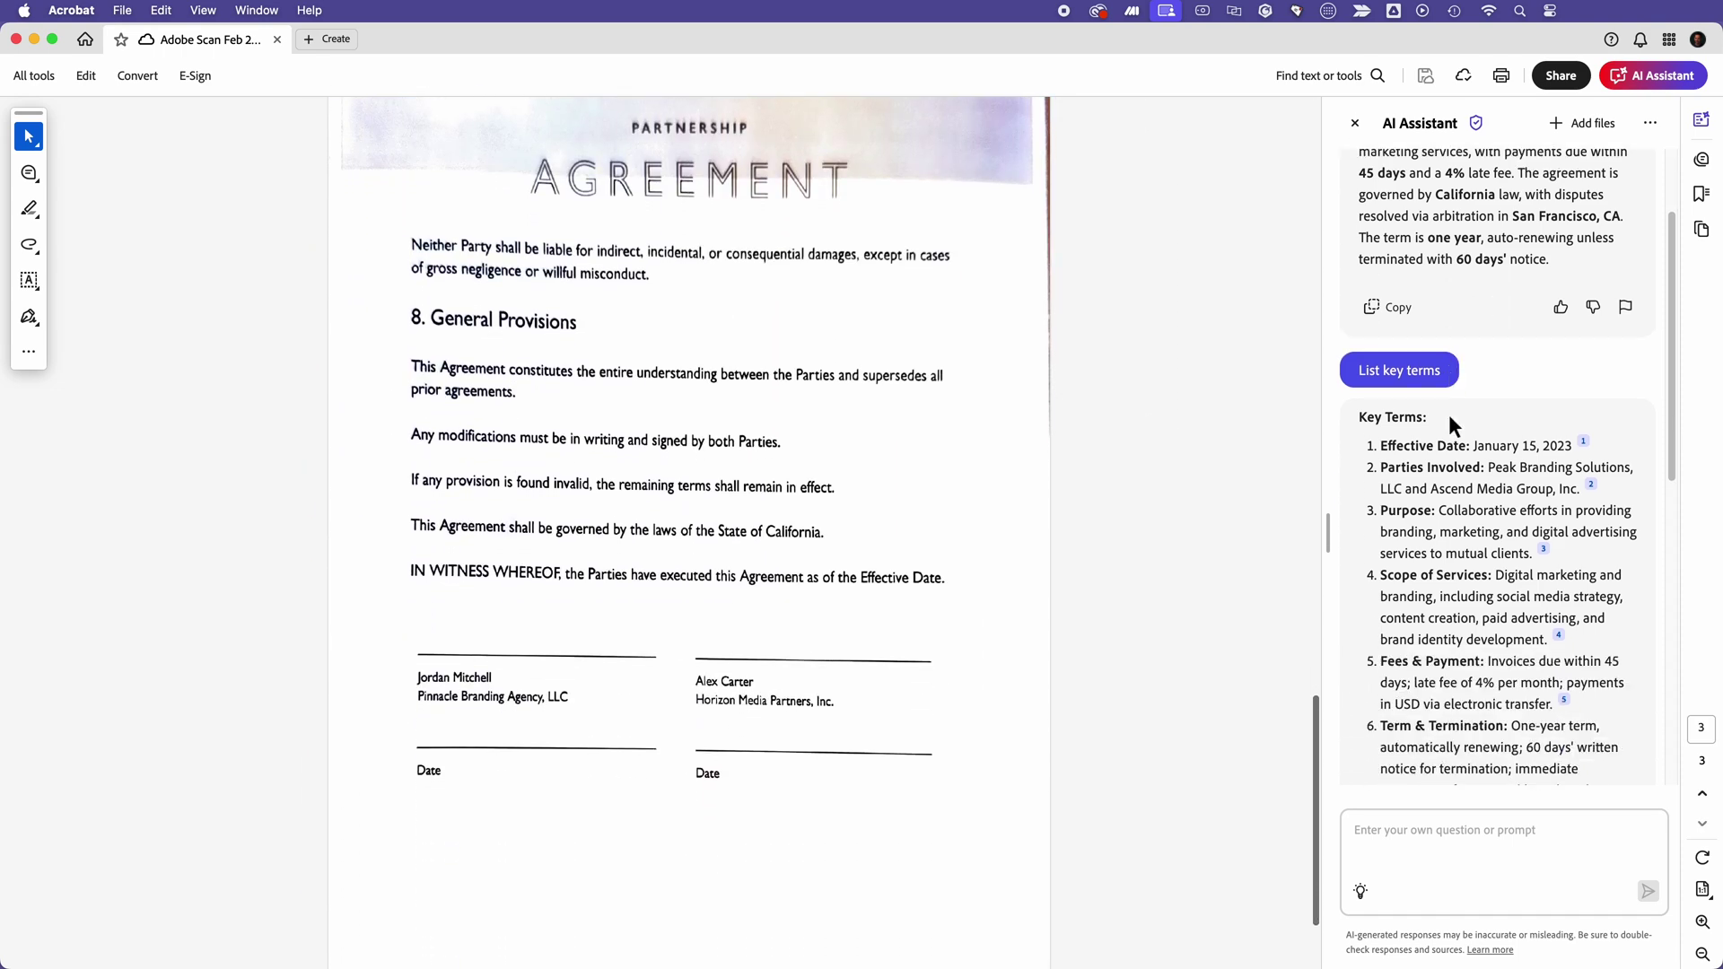
scroll(1448, 413, "down", 5)
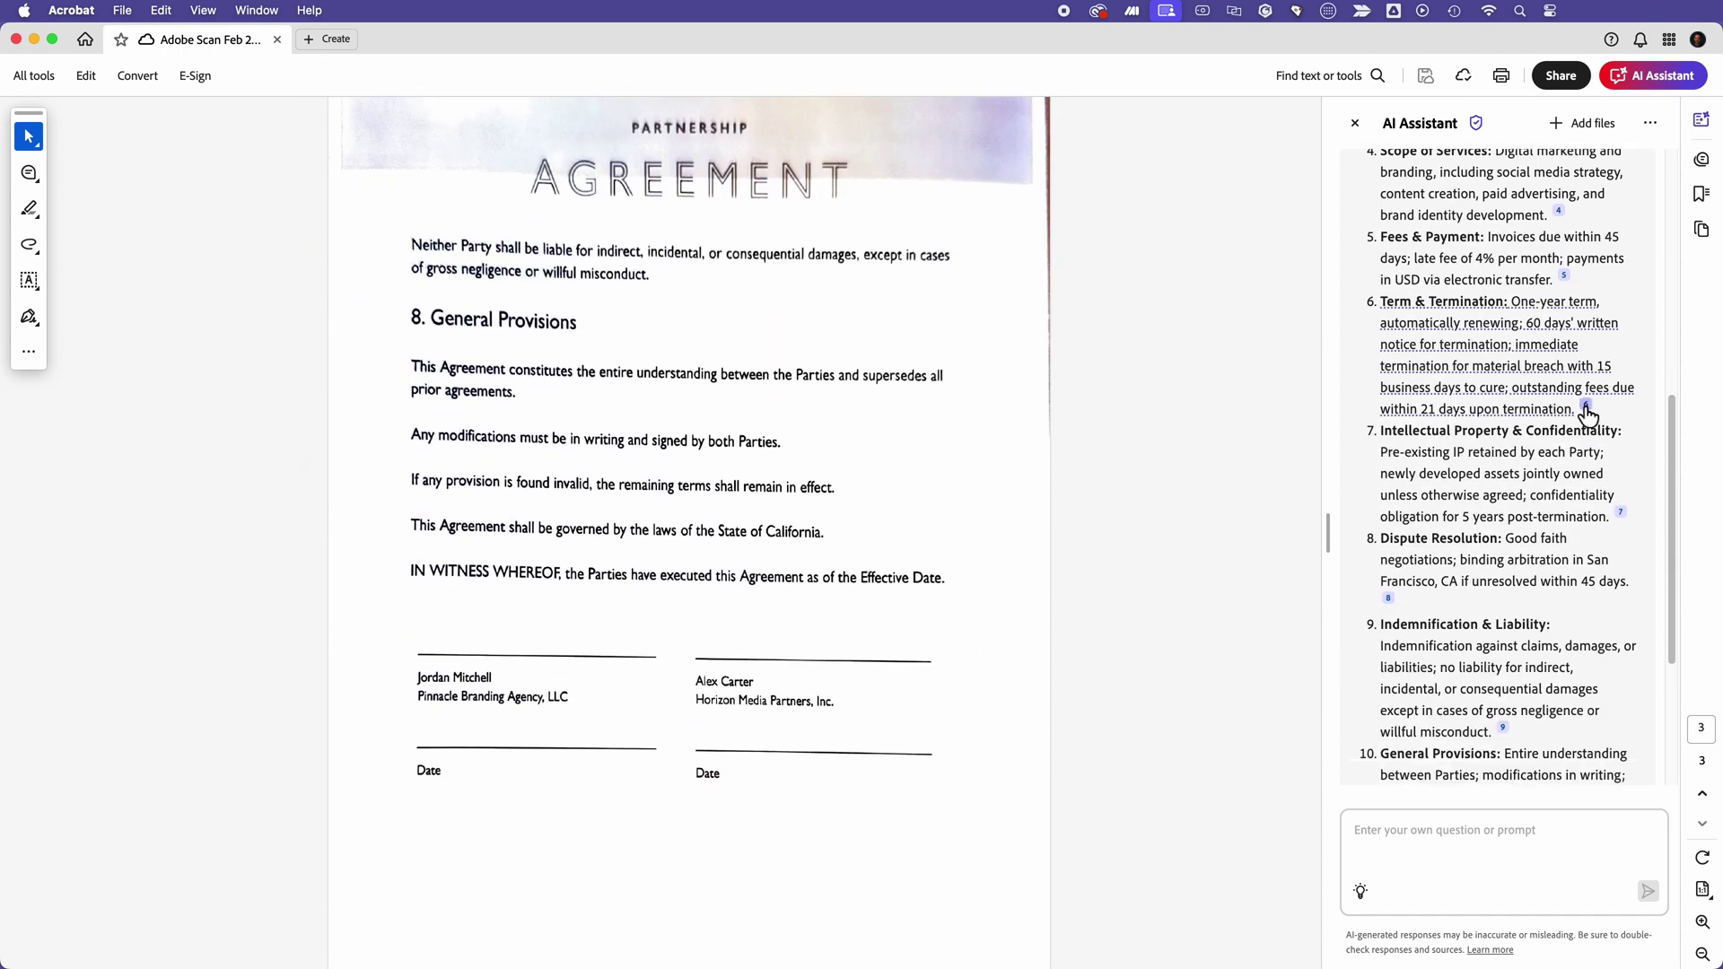
left_click(1585, 407)
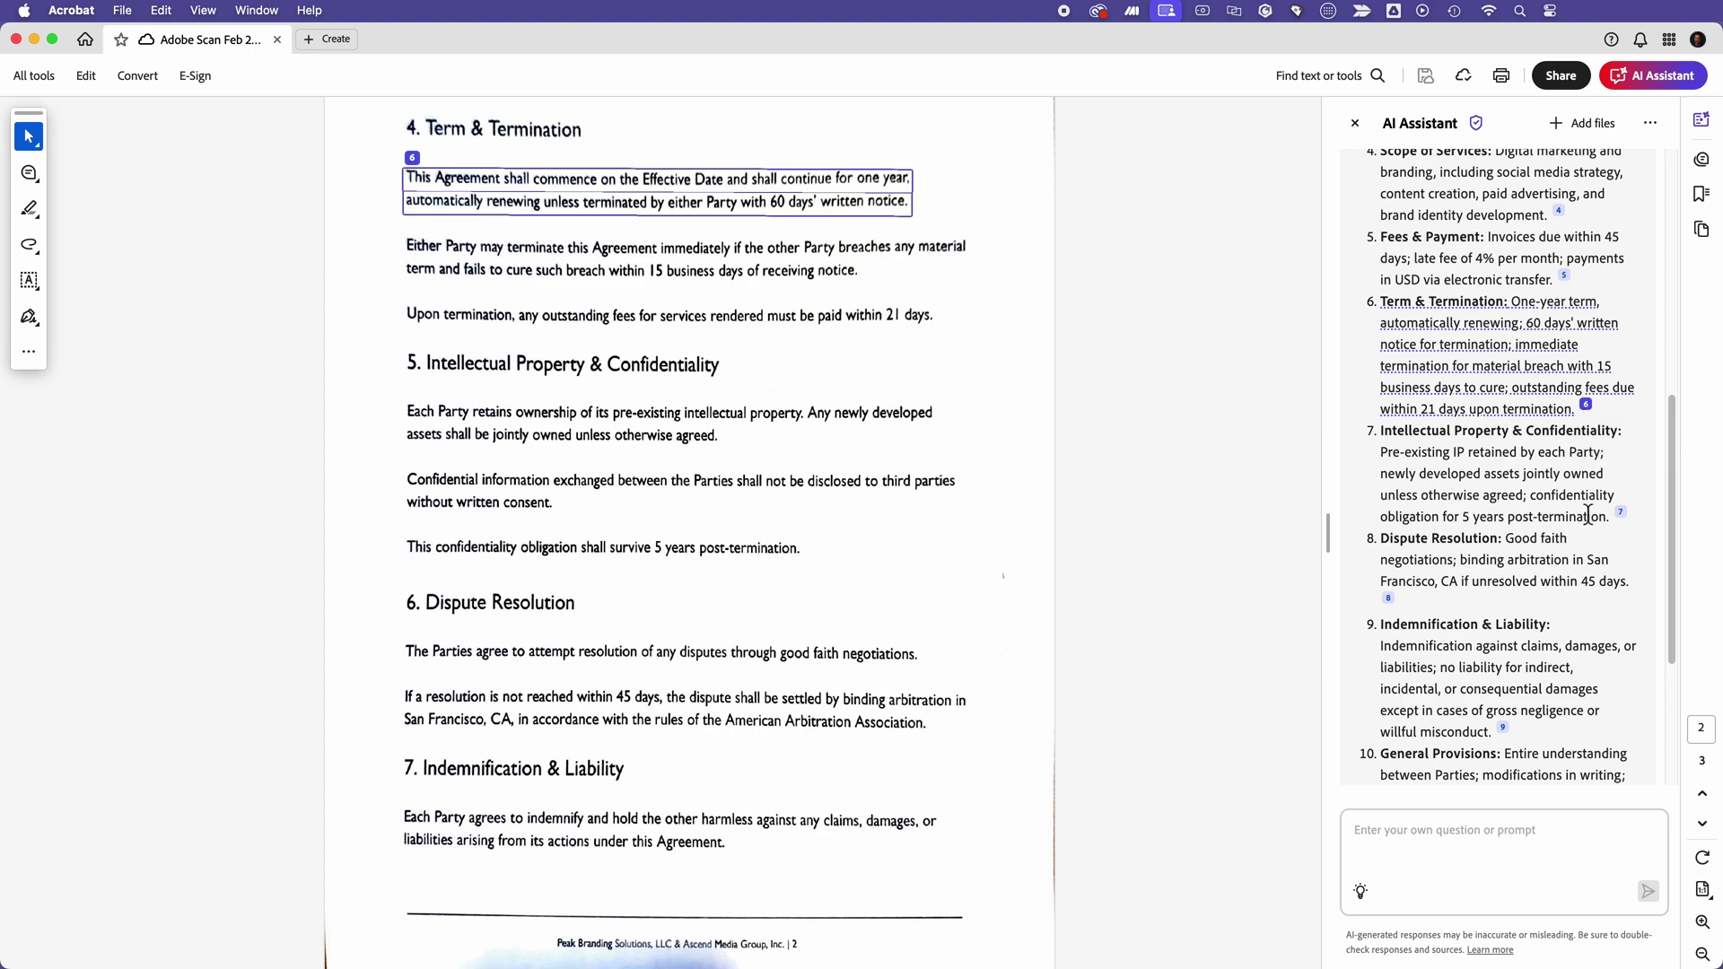
left_click(1621, 513)
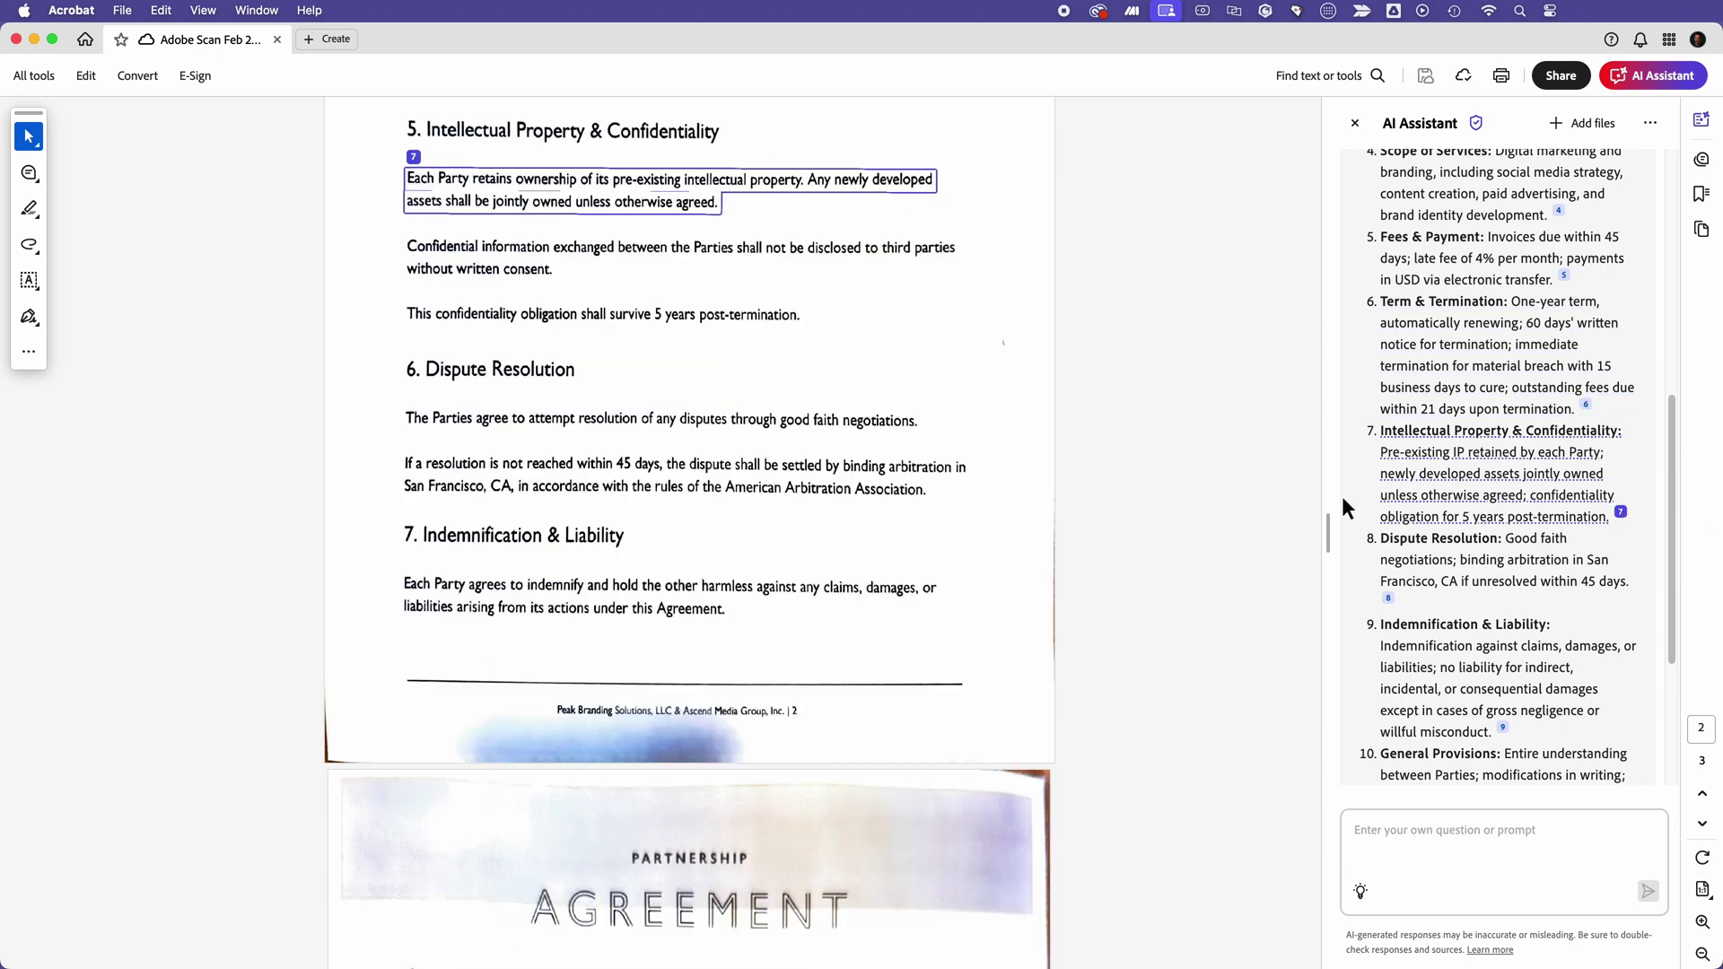
scroll(1074, 417, "down", 5)
scroll(1074, 417, "up", 15)
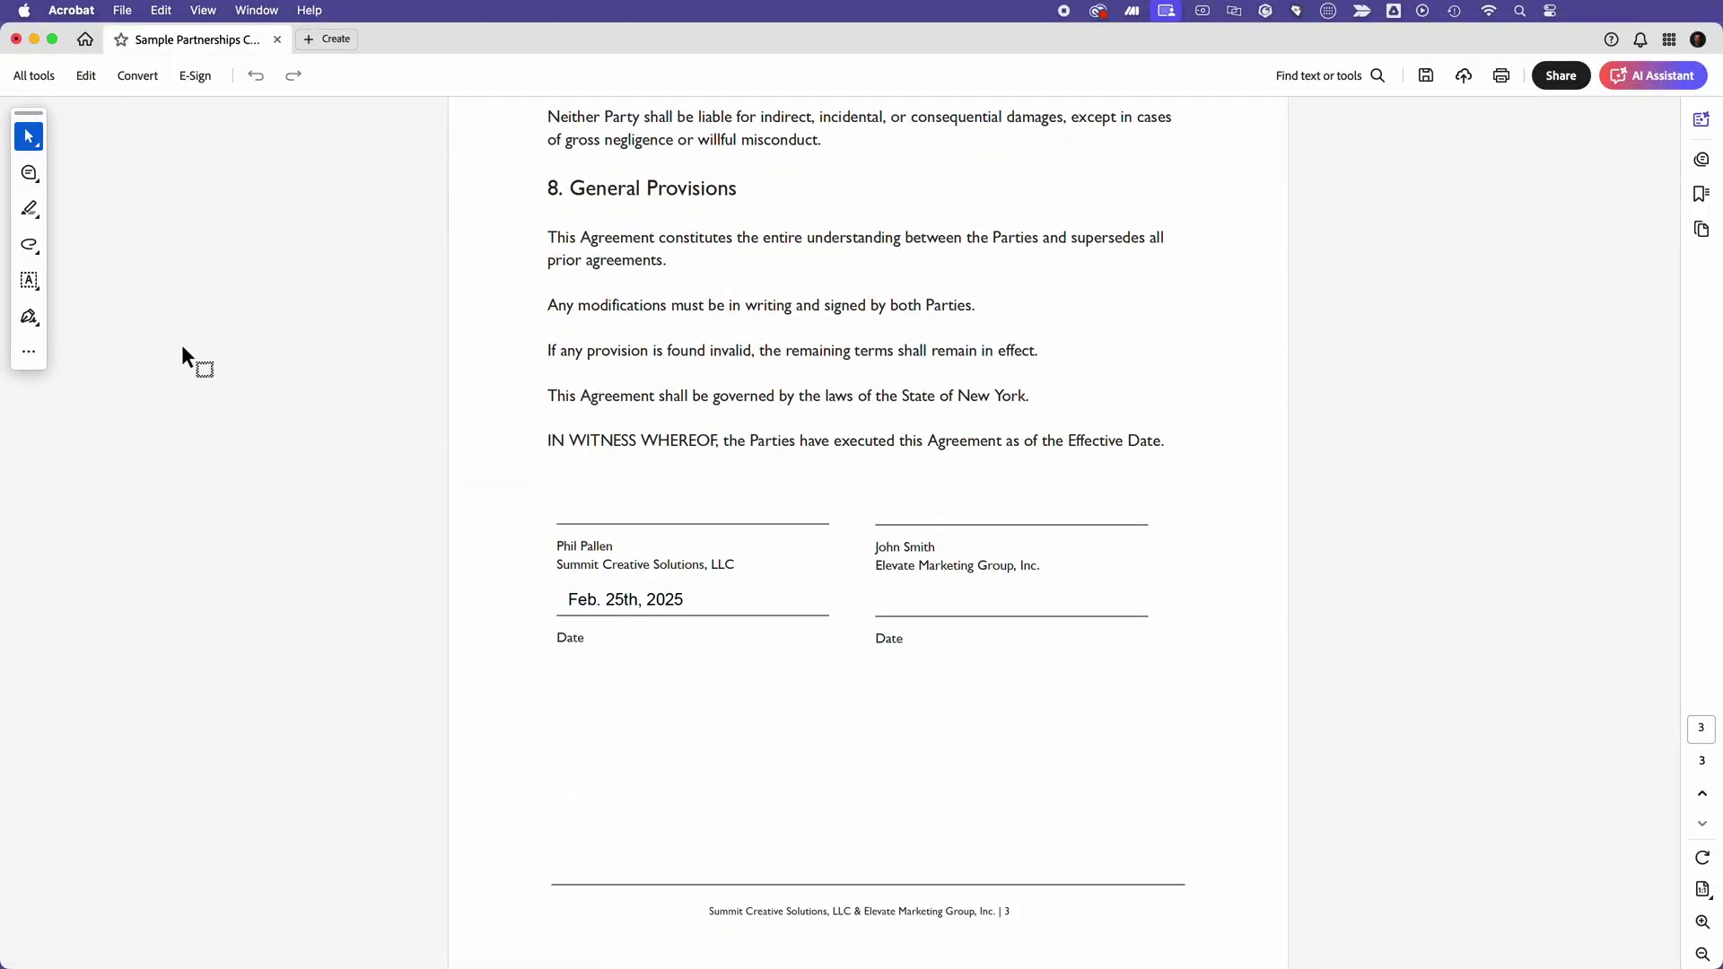
Step: Place the saved signature above the first signature line and enlarge it
left_click(42, 312)
left_click(153, 314)
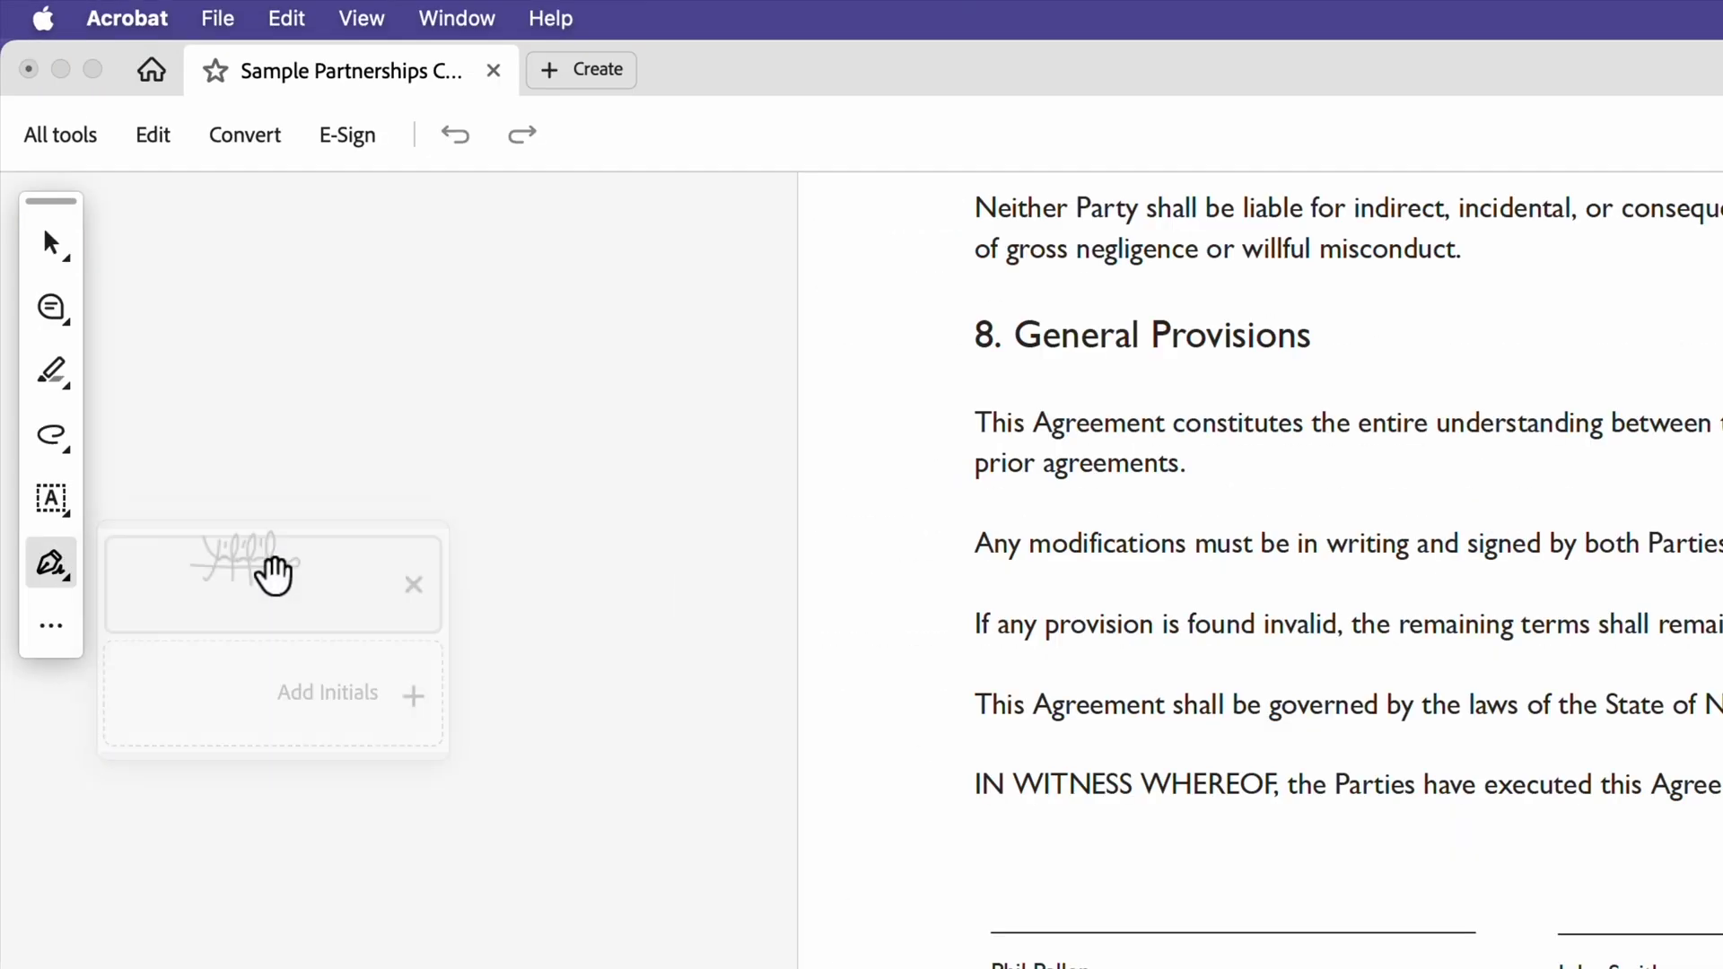
left_click(769, 561)
left_click_drag(688, 427, 479, 322)
mouse_move(574, 406)
left_mouse_down()
mouse_move(606, 420)
mouse_move(604, 442)
left_mouse_up()
left_click(631, 592)
Step: Request an e-signature from the recipient's e-mail, adding a Date field, and send the contract
left_click(348, 135)
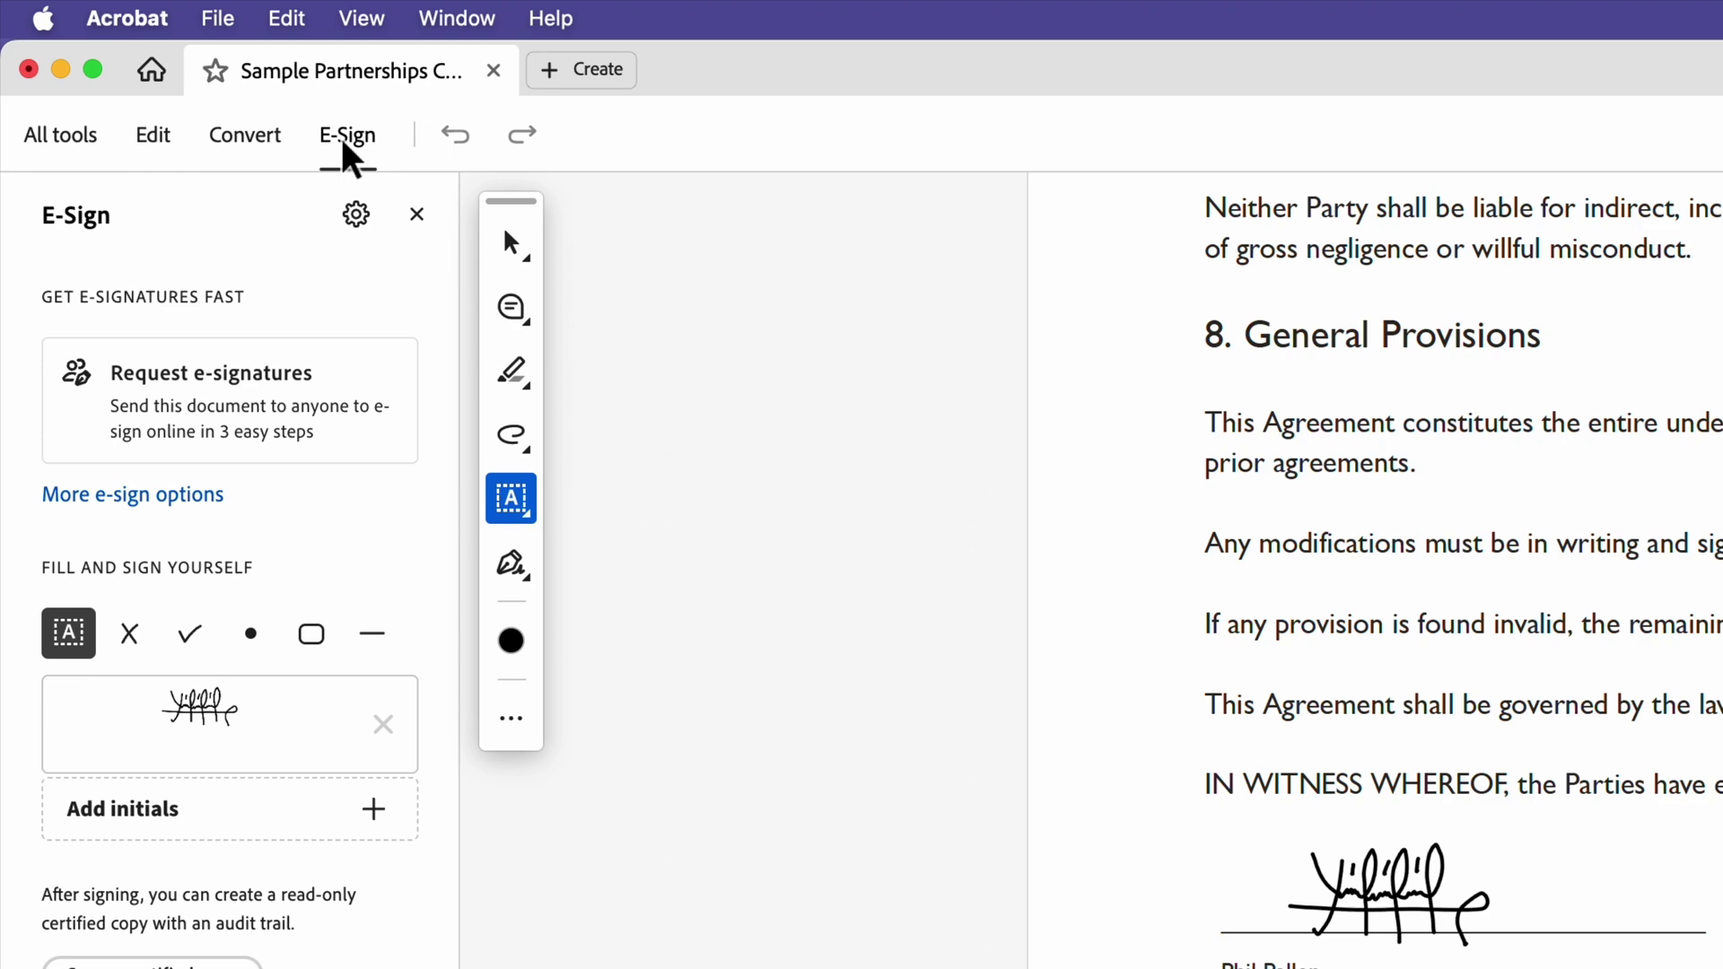
left_click(272, 359)
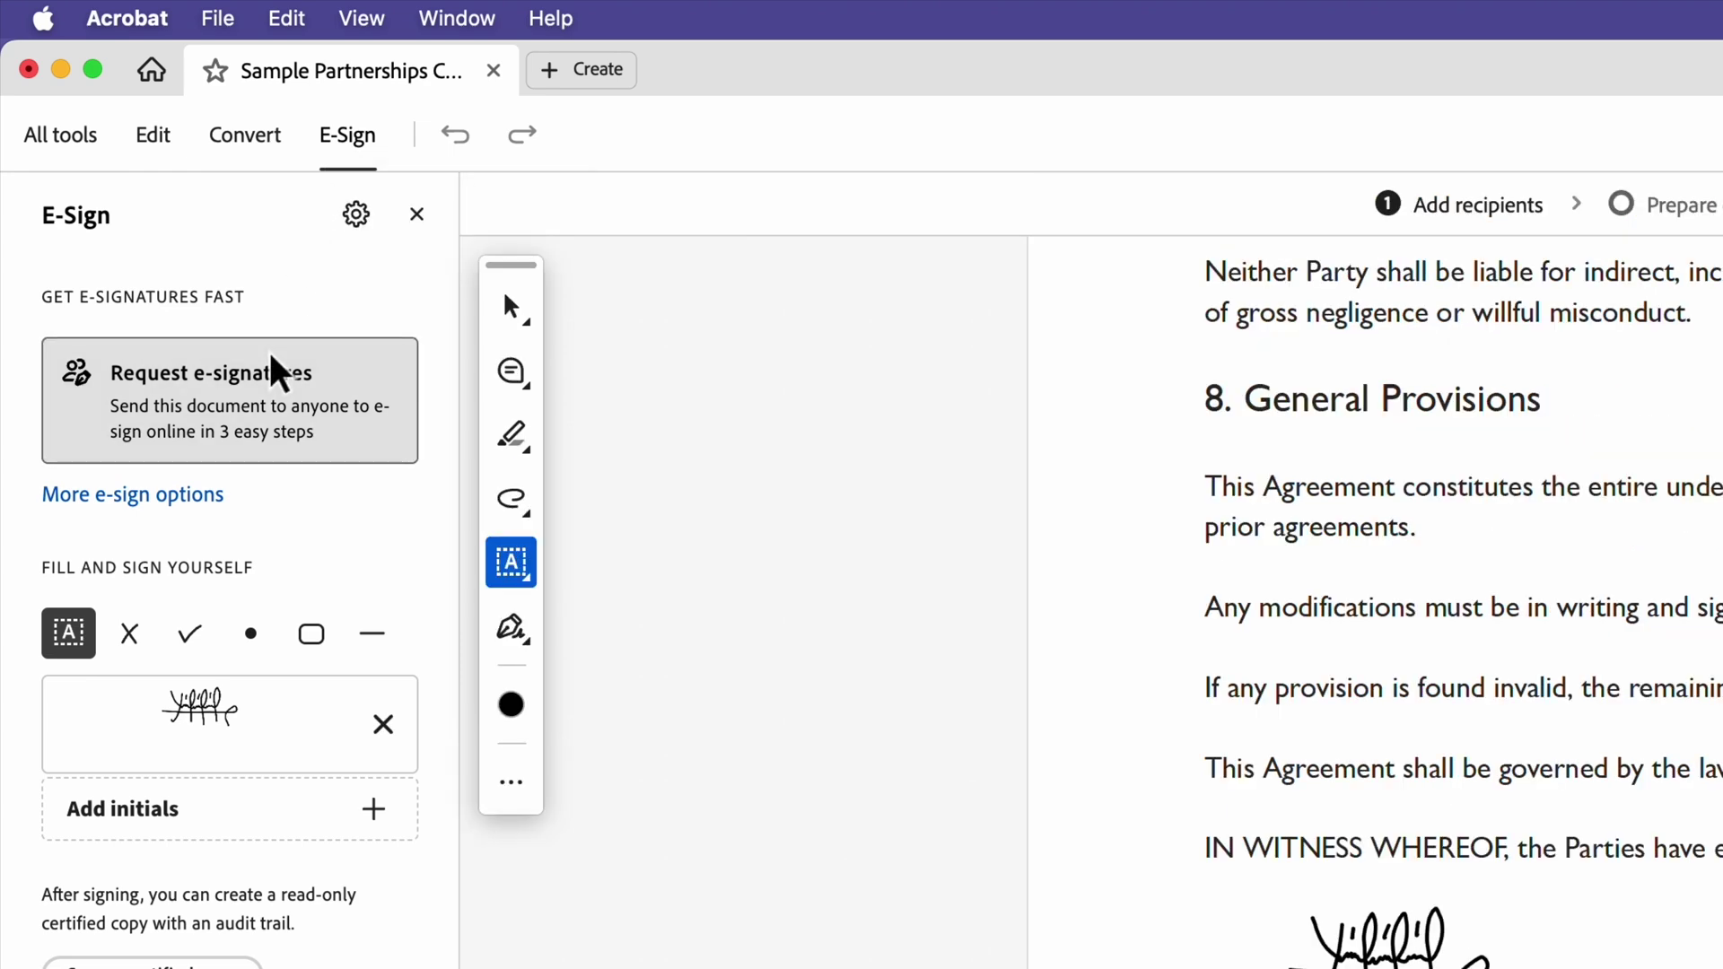
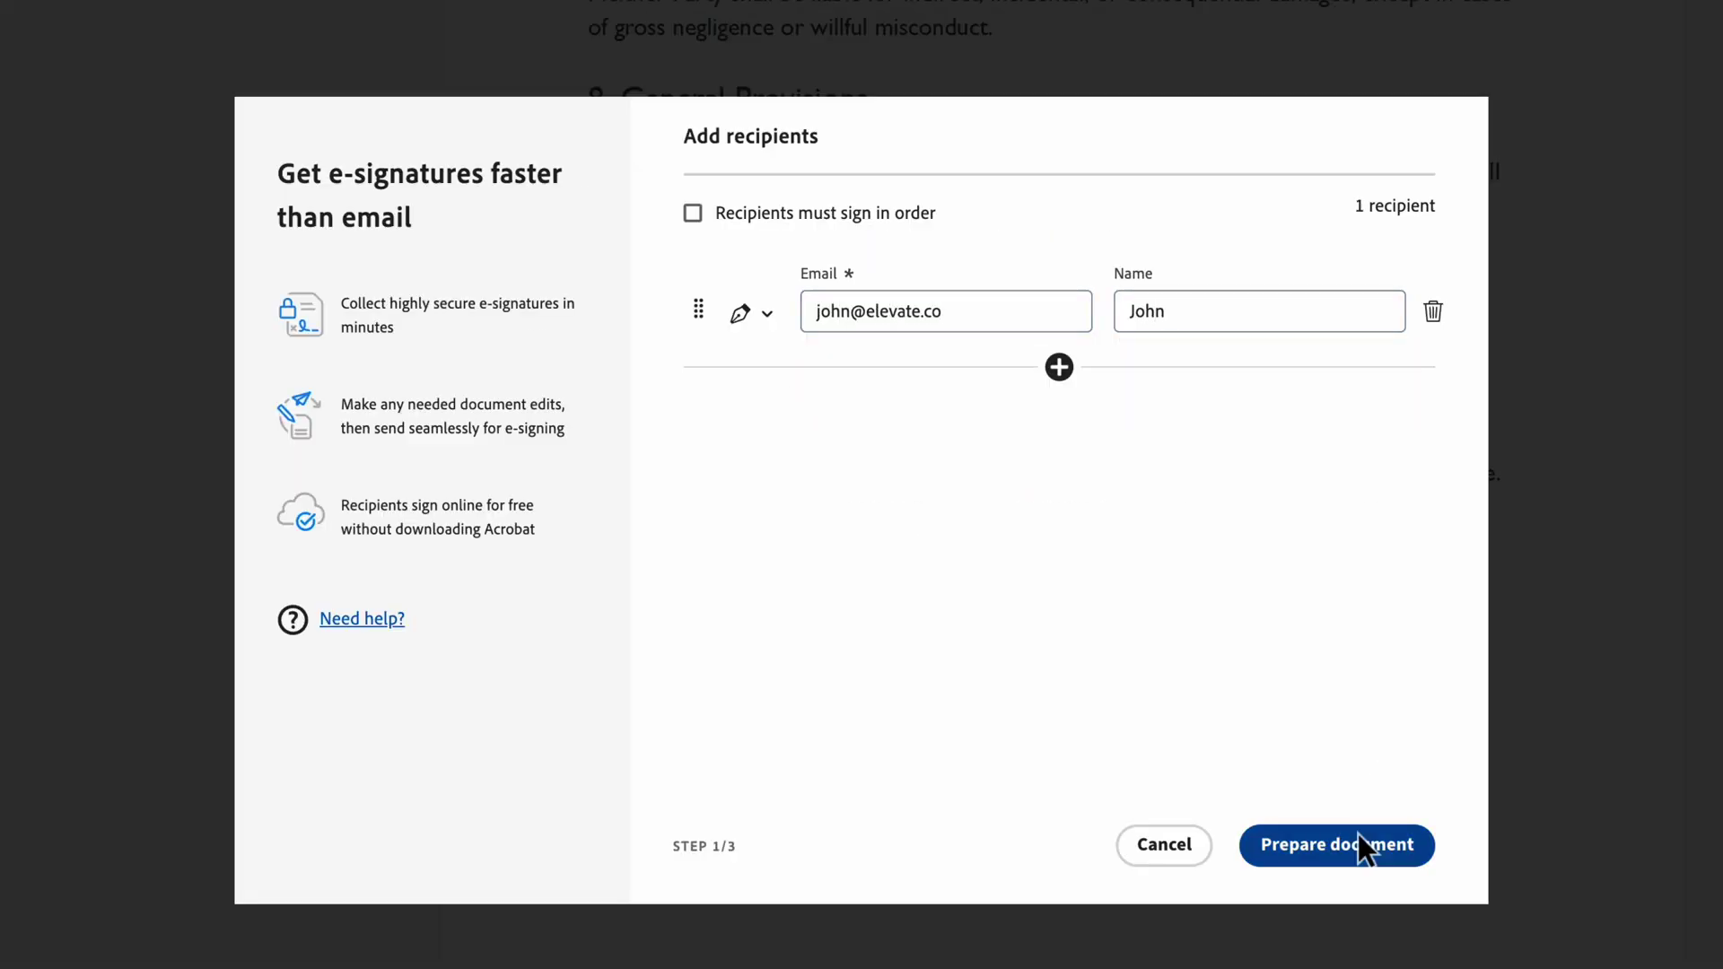
left_click(1359, 833)
left_click(1117, 715)
left_click(1472, 388)
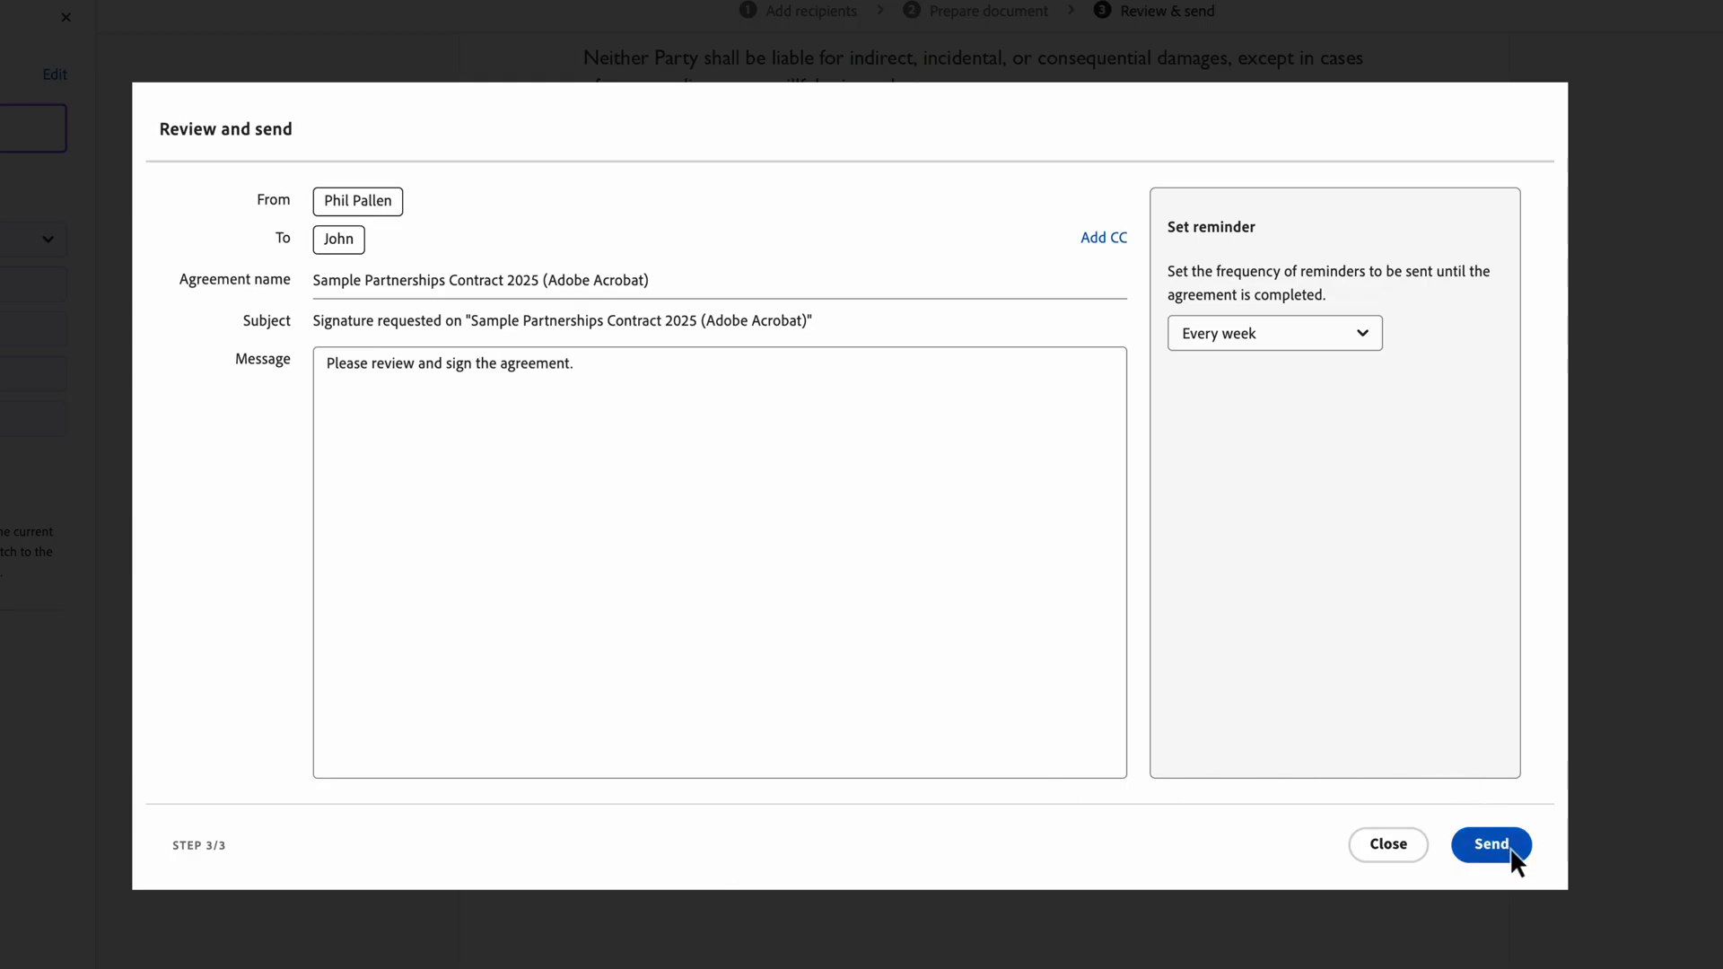
left_click(1491, 844)
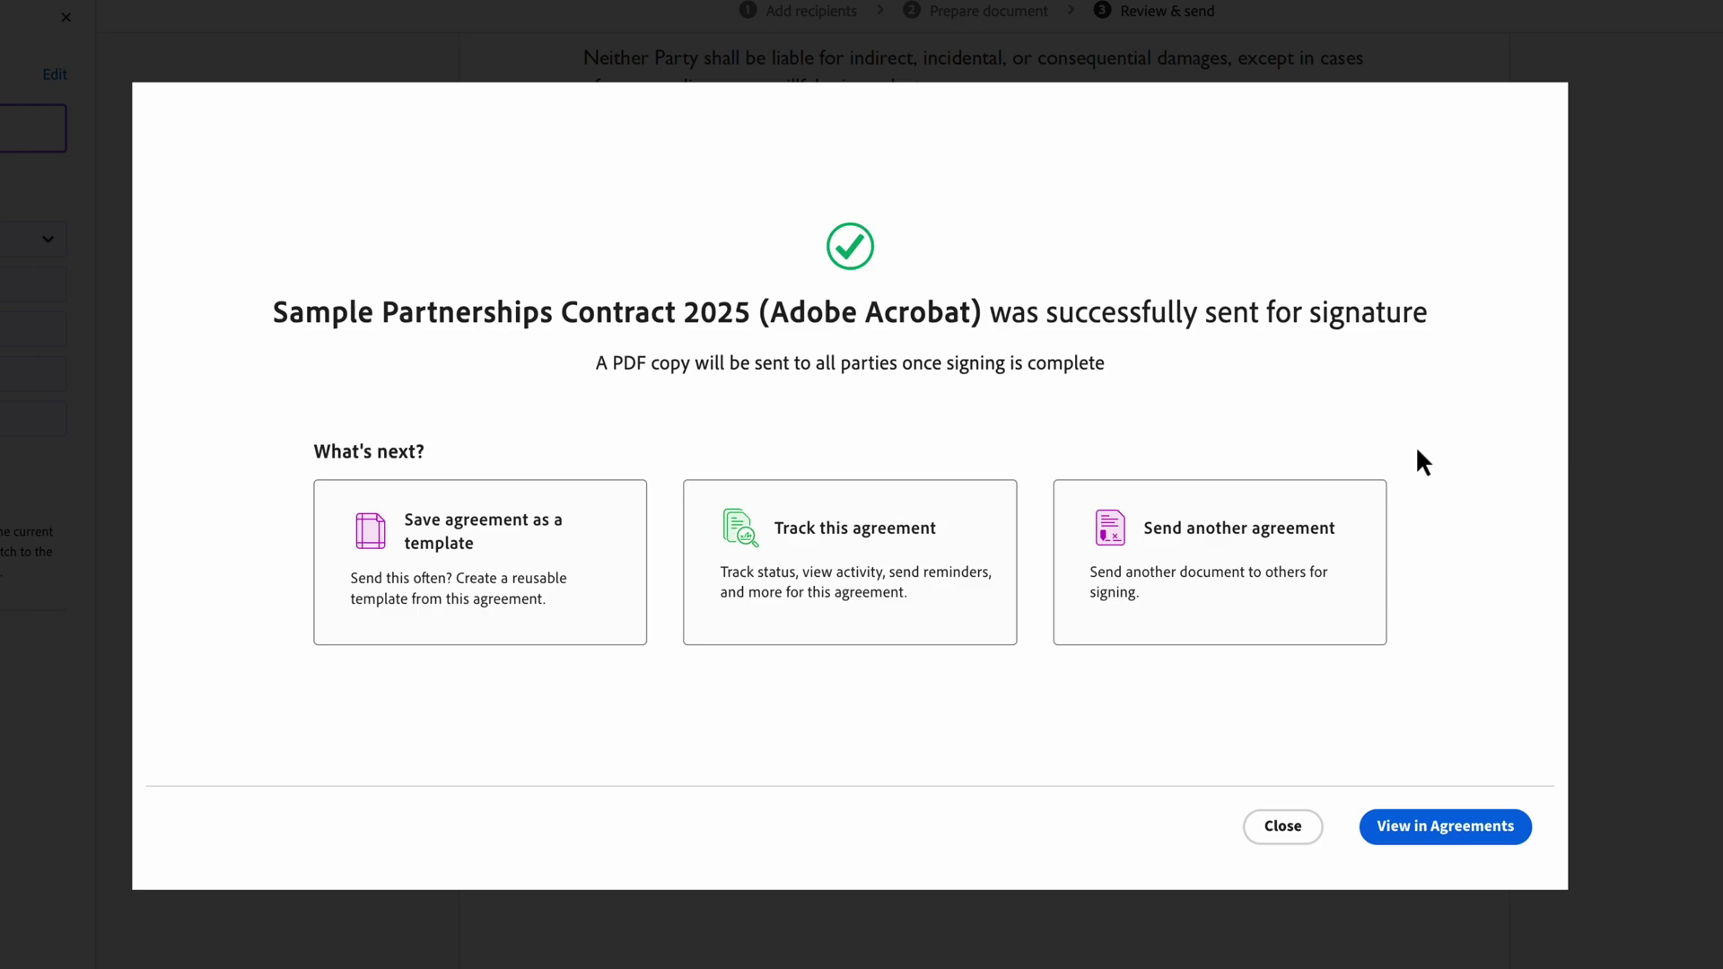